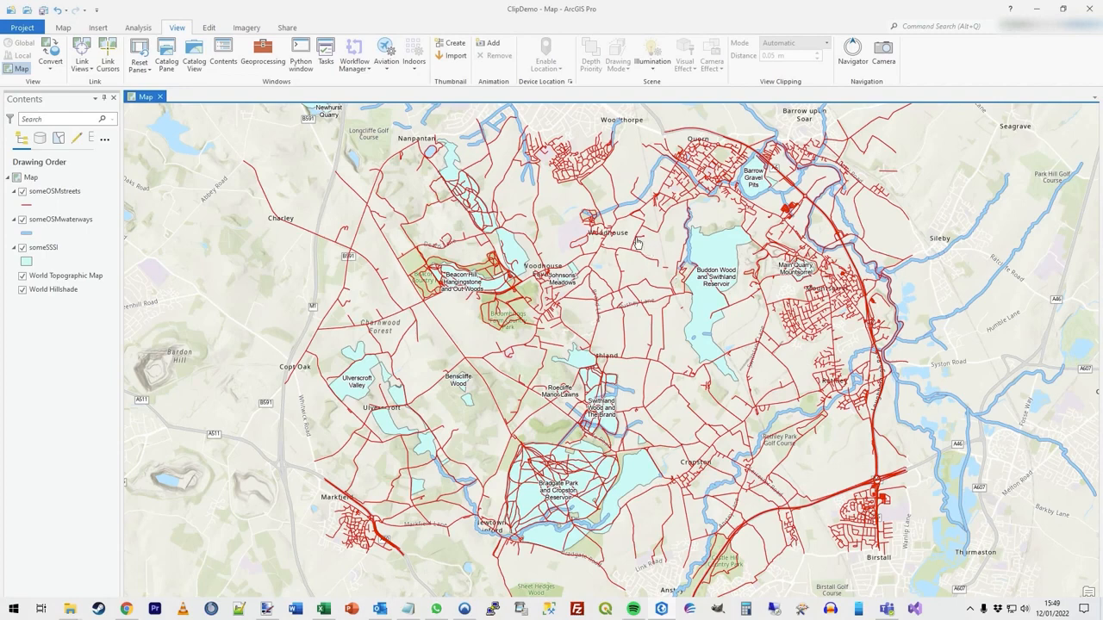
# - Inspect the attributes of the Charley Road line in the someOSMstreets layer, then dismiss its details
pyautogui.moveTo(644, 285); pyautogui.dragTo(632, 277)
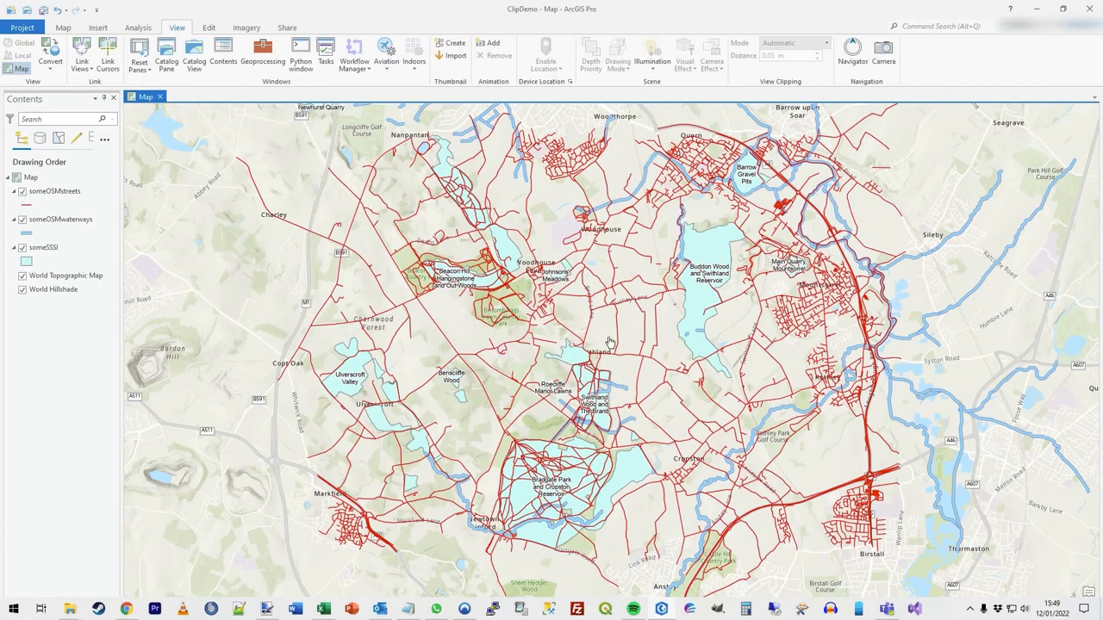
pyautogui.click(60, 196)
pyautogui.scroll(5, 371, 301)
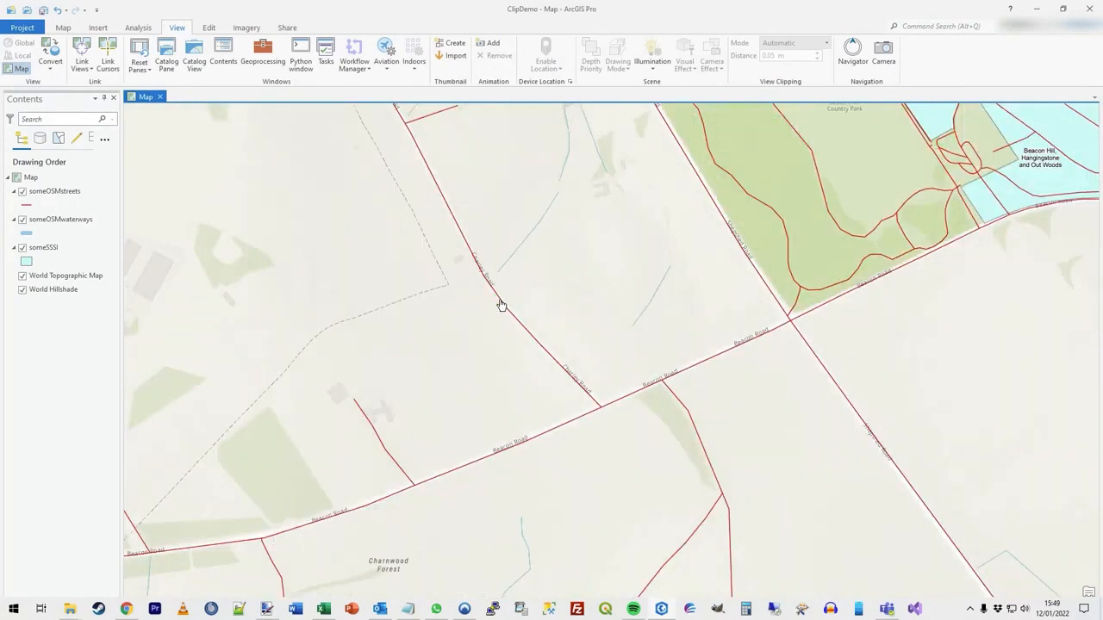
pyautogui.click(63, 28)
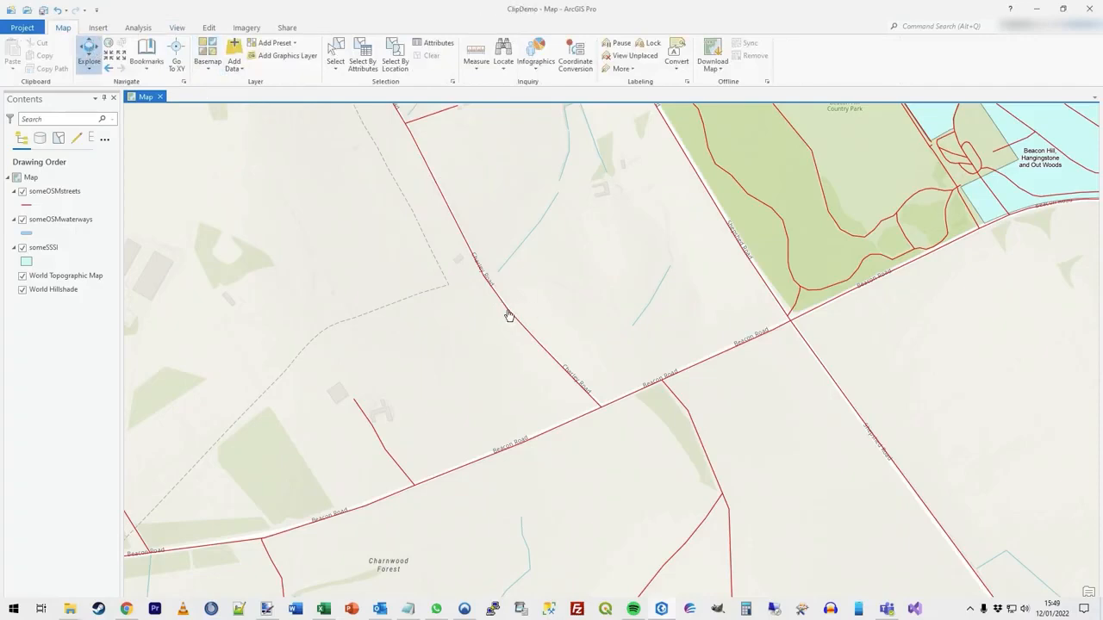
pyautogui.click(594, 403)
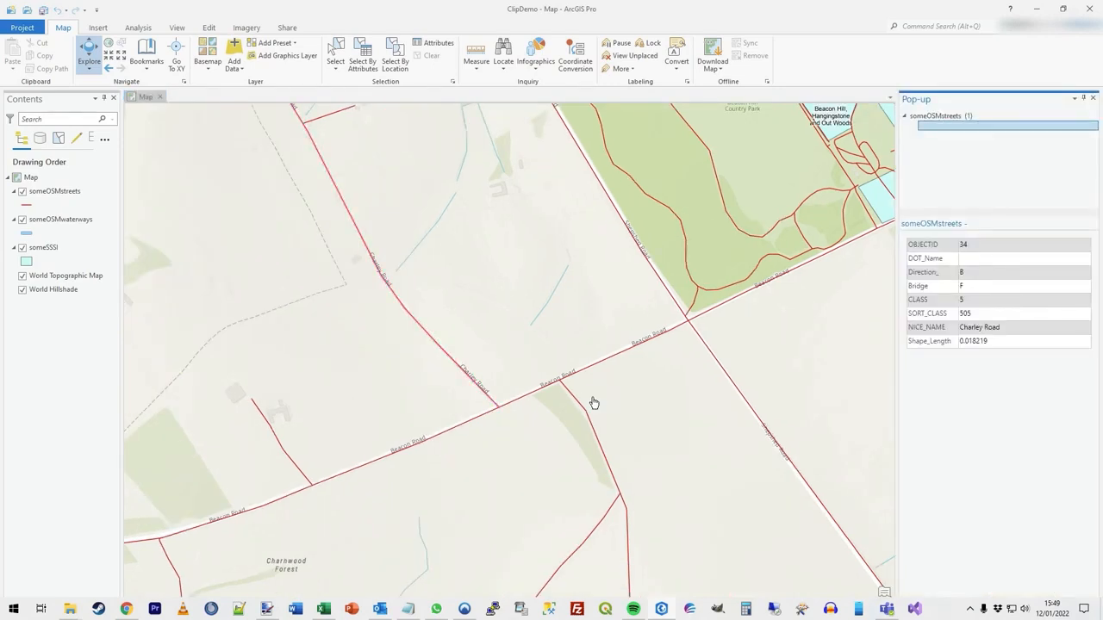
pyautogui.click(1092, 99)
# - Hide the someOSMstreets layer and inspect the attributes of the Rothley Brook line in someOSMwaterways
pyautogui.scroll(-5, 636, 353)
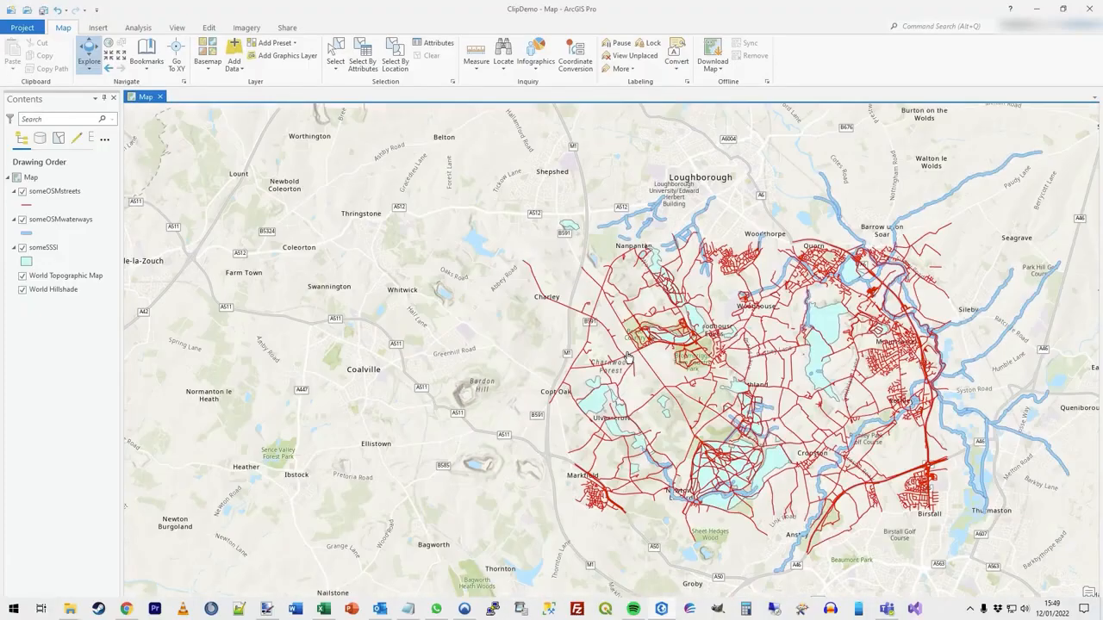
pyautogui.moveTo(816, 361); pyautogui.dragTo(536, 306)
pyautogui.scroll(1, 504, 320)
pyautogui.scroll(1, 503, 319)
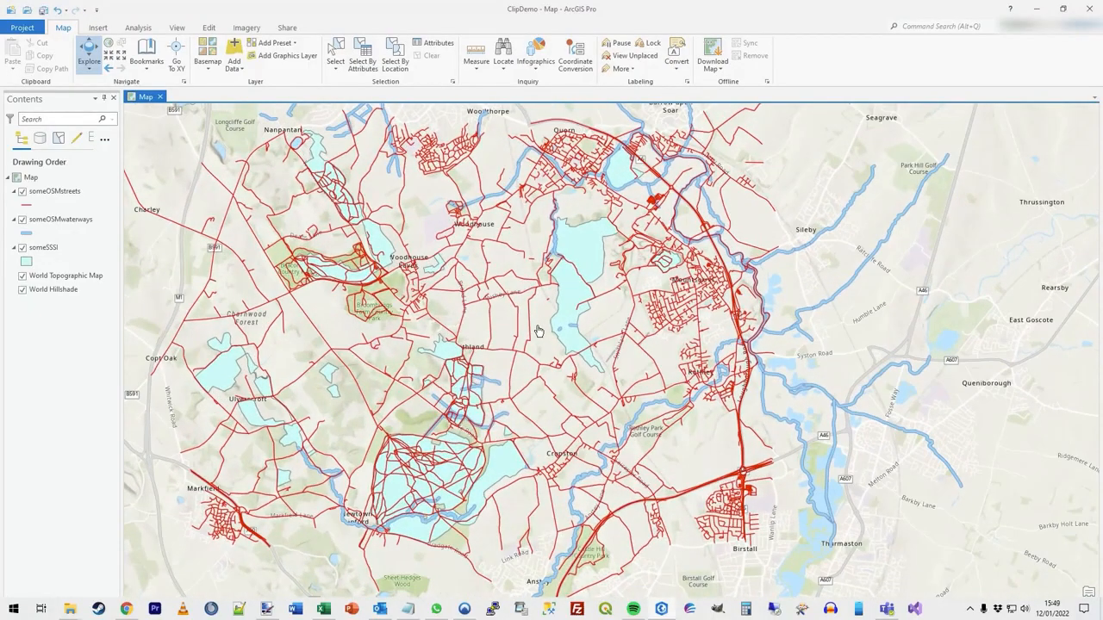
pyautogui.click(70, 220)
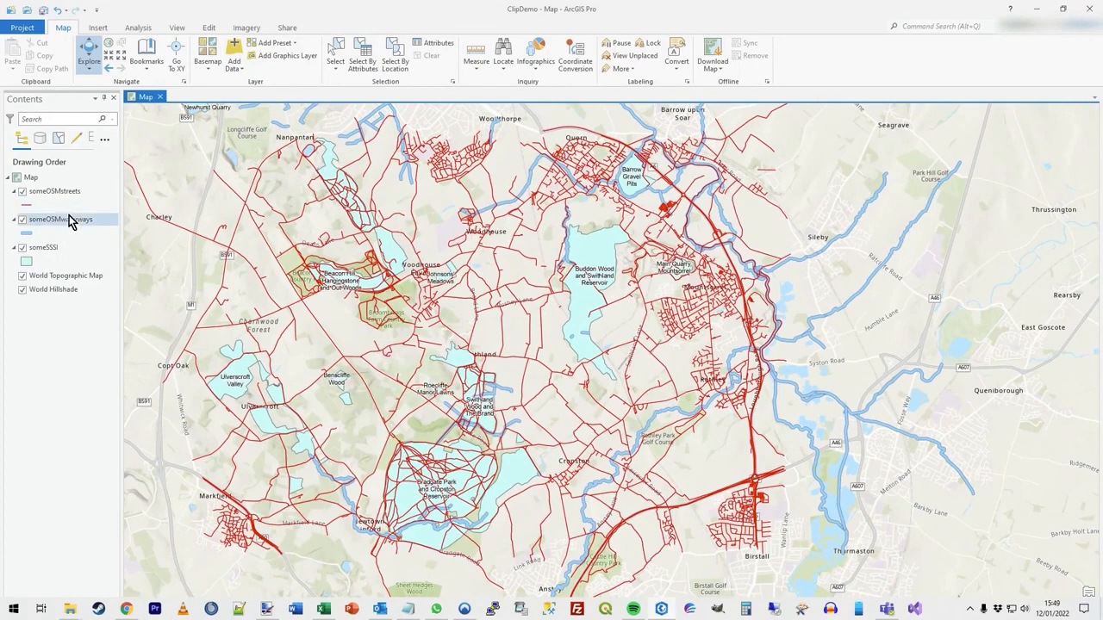
pyautogui.click(23, 192)
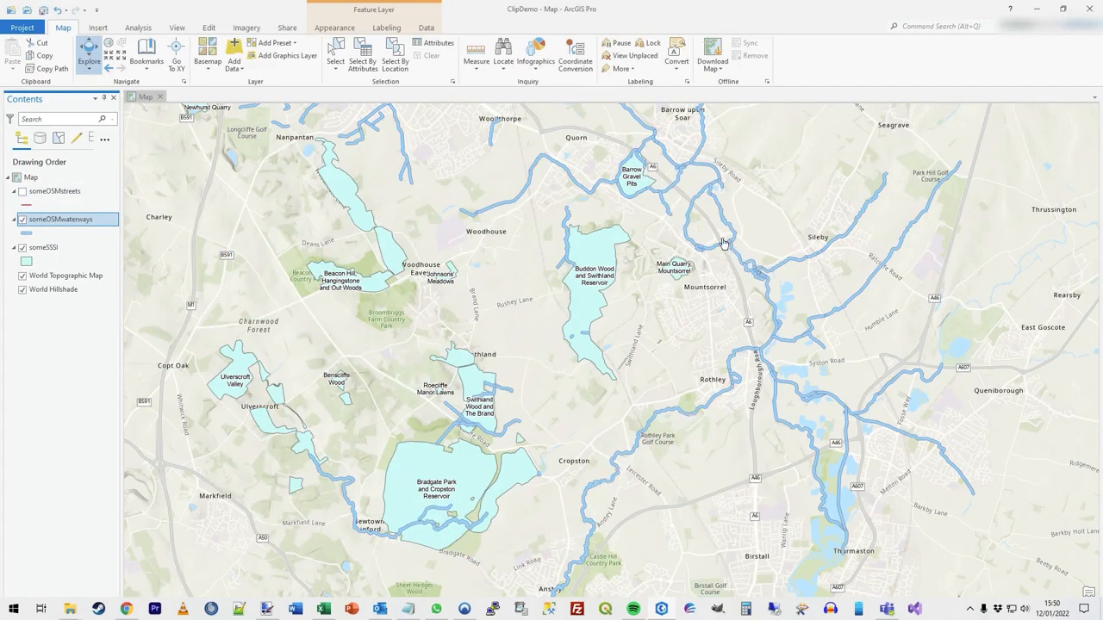
pyautogui.scroll(6, 700, 408)
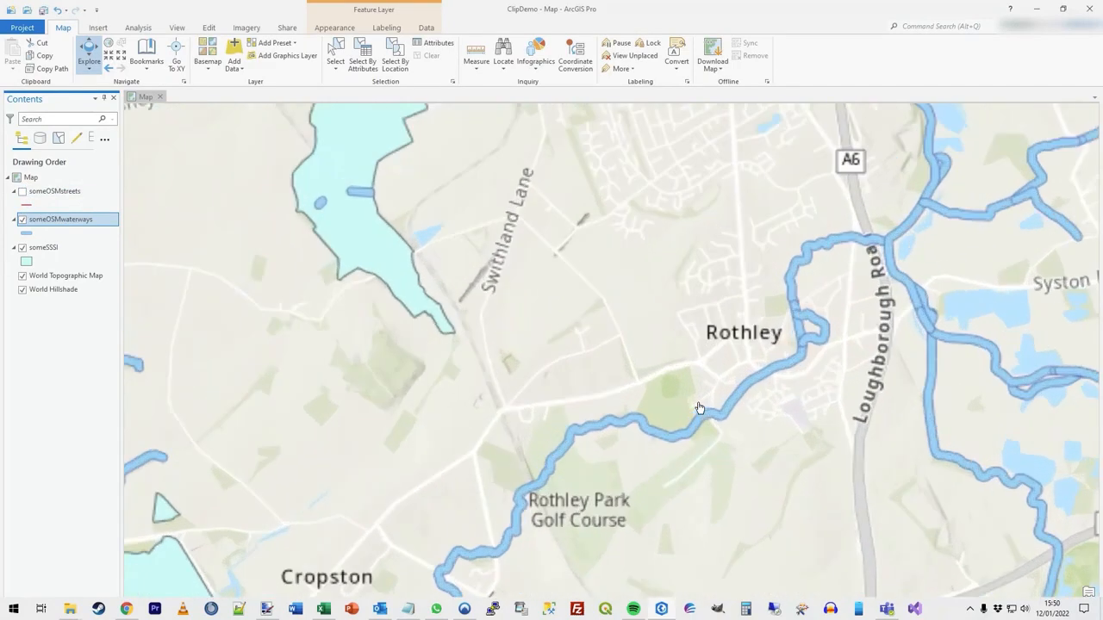
pyautogui.click(740, 460)
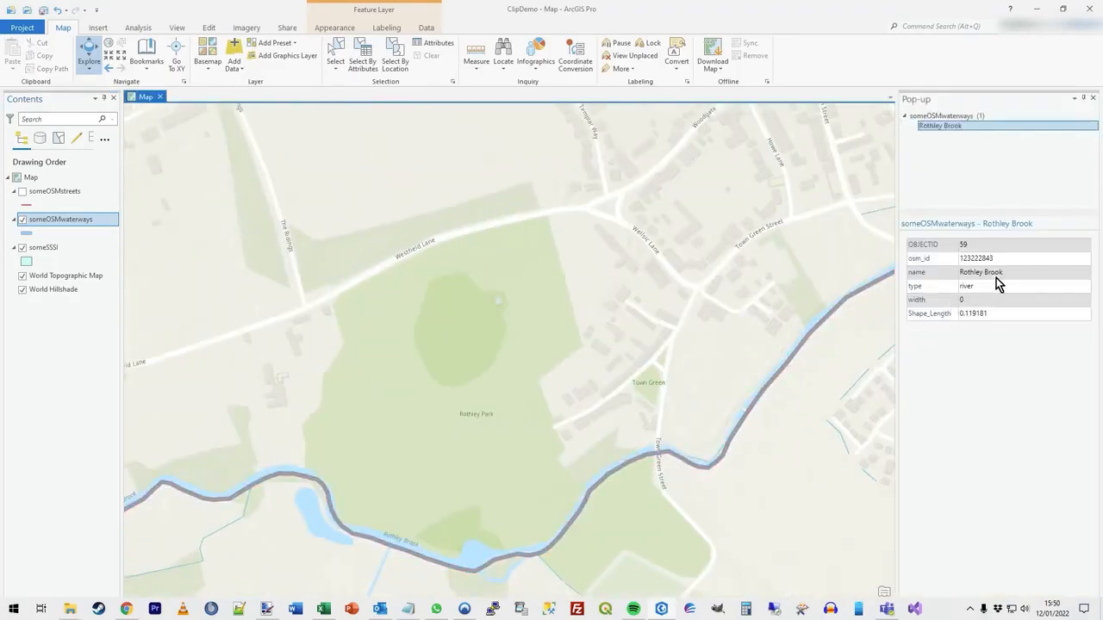
pyautogui.click(1092, 100)
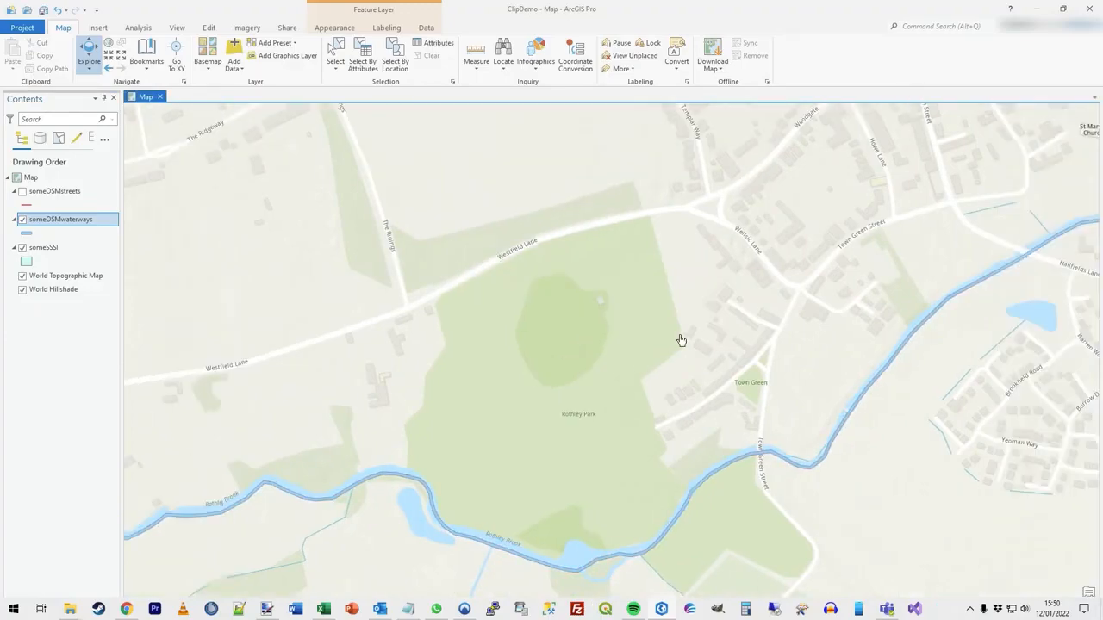
# - Hide the someOSMwaterways layer and inspect the attributes of the Buddon Wood and Swithland Reservoir polygon in someSSSI
pyautogui.scroll(-7, 537, 384)
pyautogui.scroll(3, 537, 384)
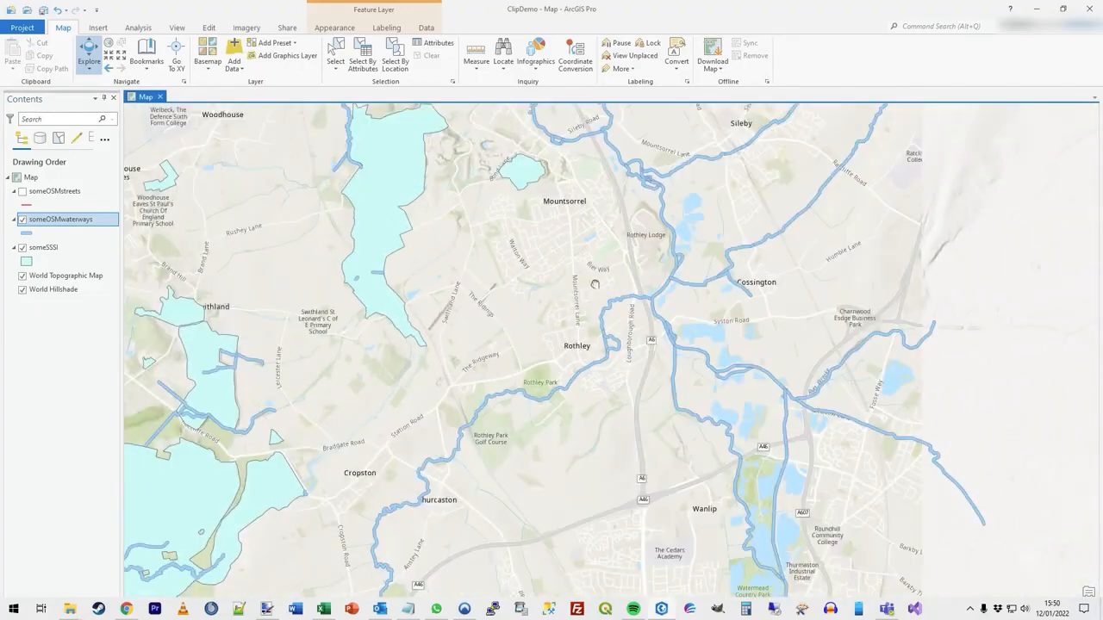
pyautogui.moveTo(504, 351); pyautogui.dragTo(719, 353)
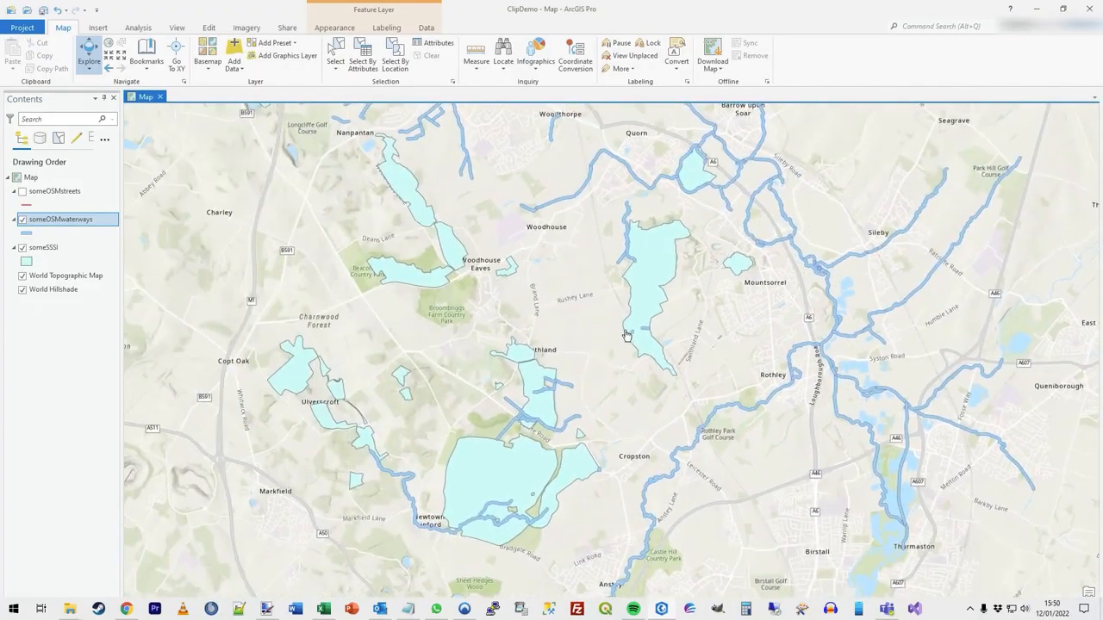
pyautogui.click(23, 219)
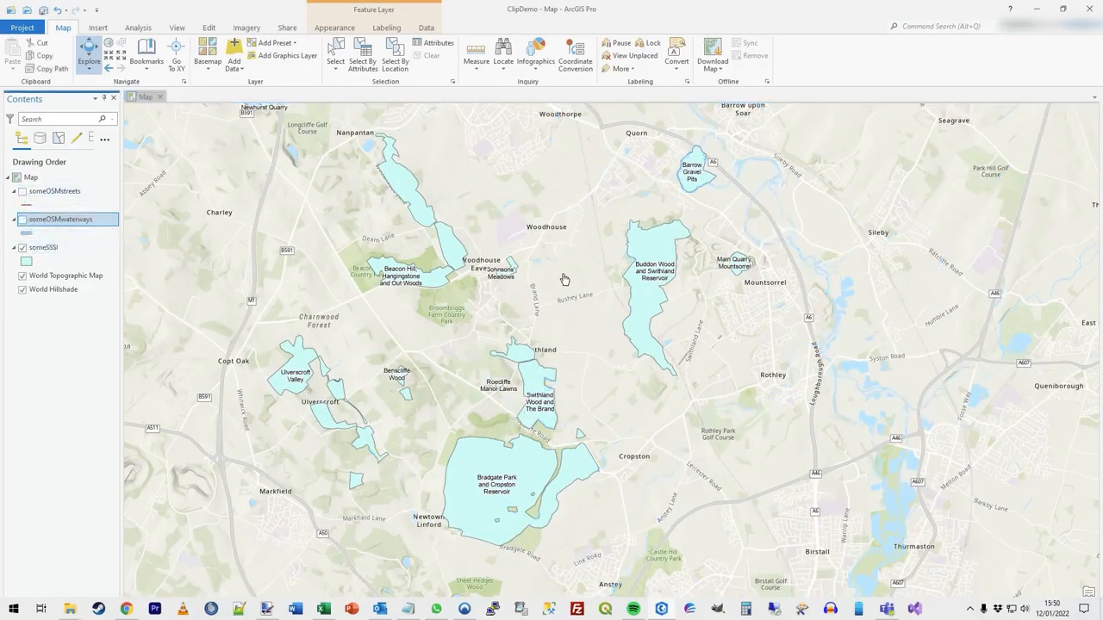
pyautogui.click(656, 302)
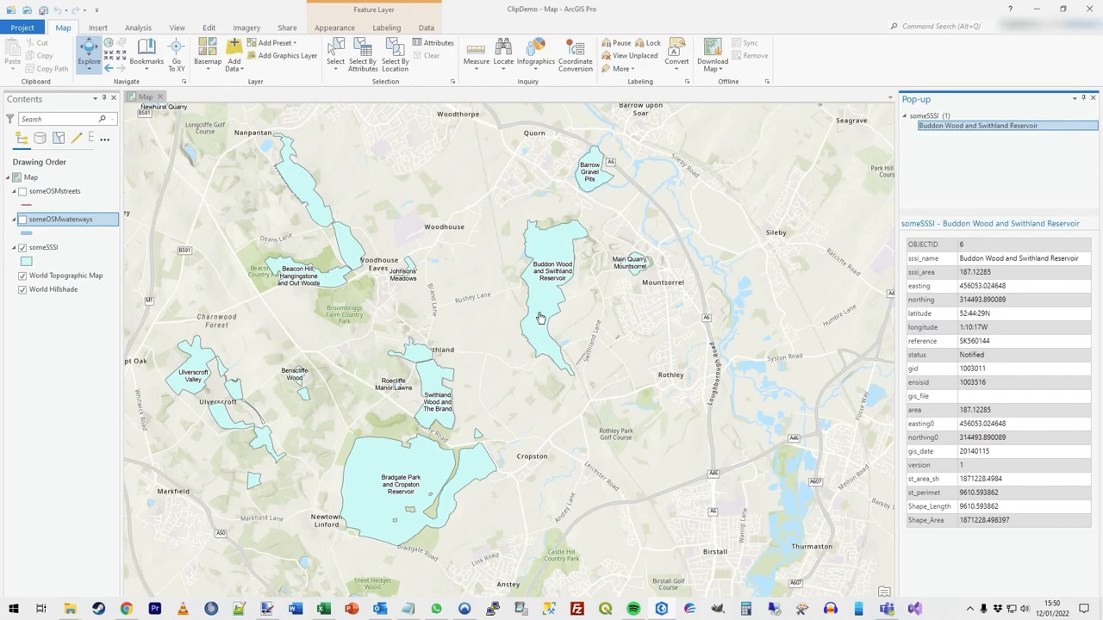
pyautogui.moveTo(540, 318); pyautogui.dragTo(657, 316)
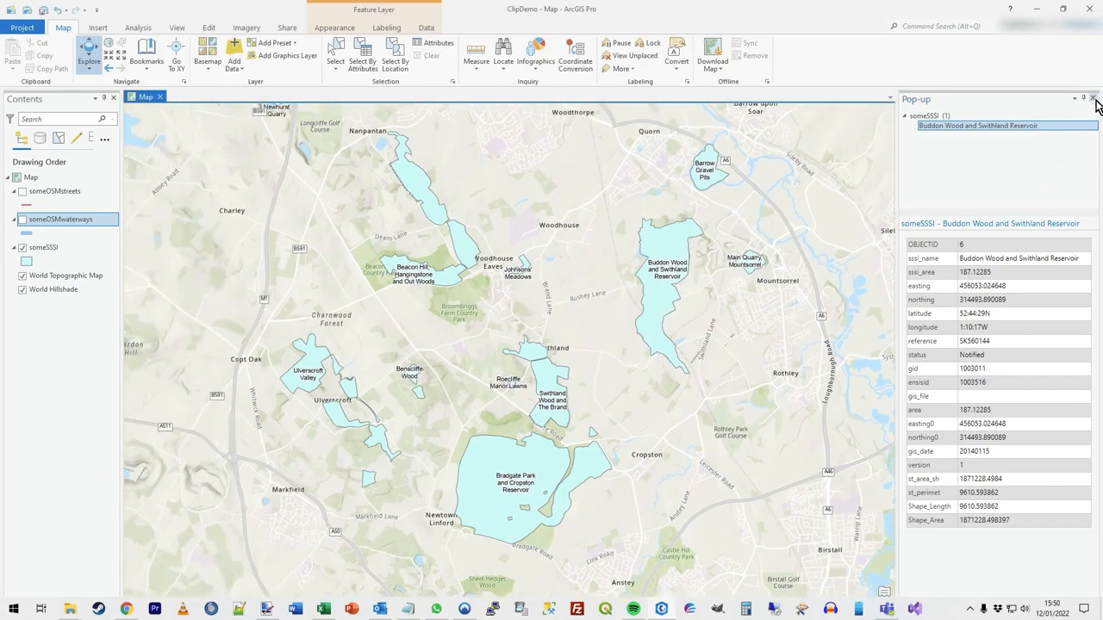
pyautogui.click(1095, 103)
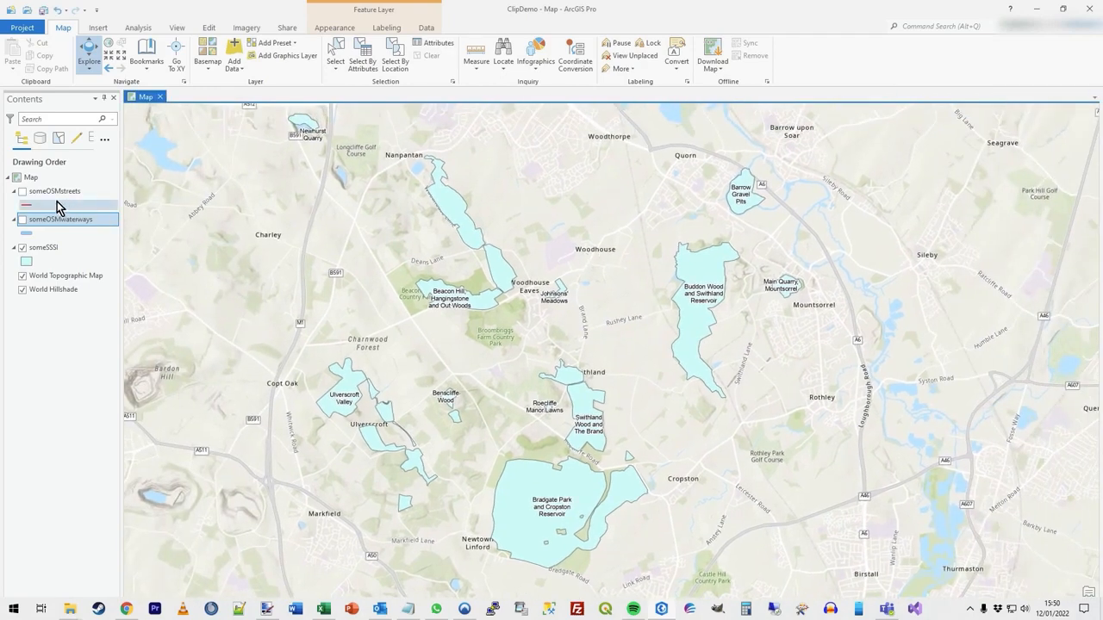
# - Make the someOSMstreets and someOSMwaterways layers visible on the map again
pyautogui.click(23, 191)
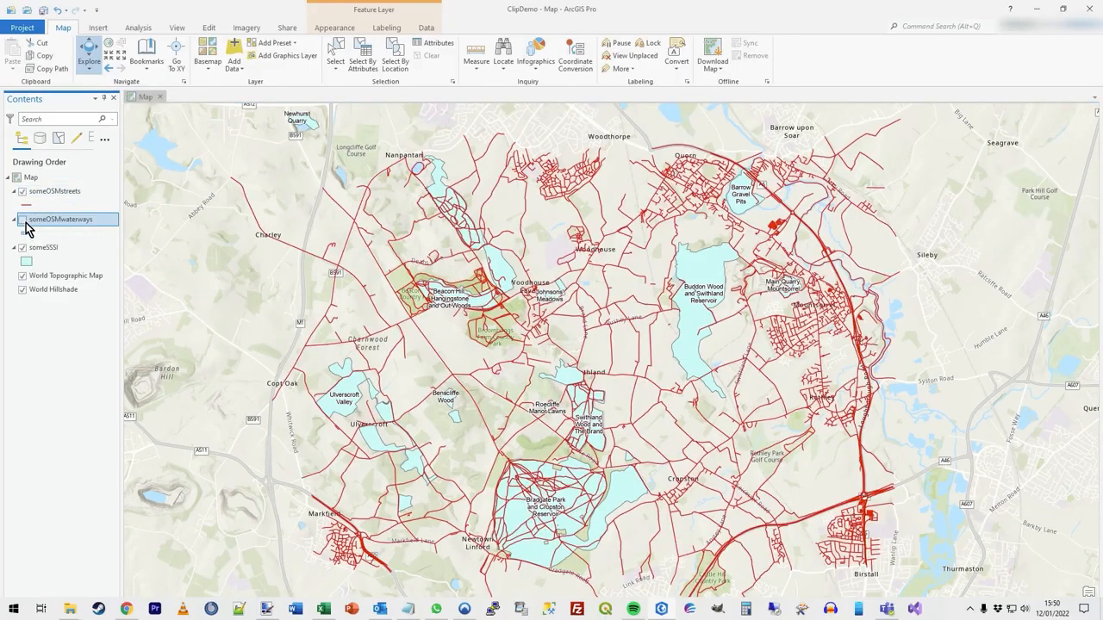
pyautogui.click(22, 220)
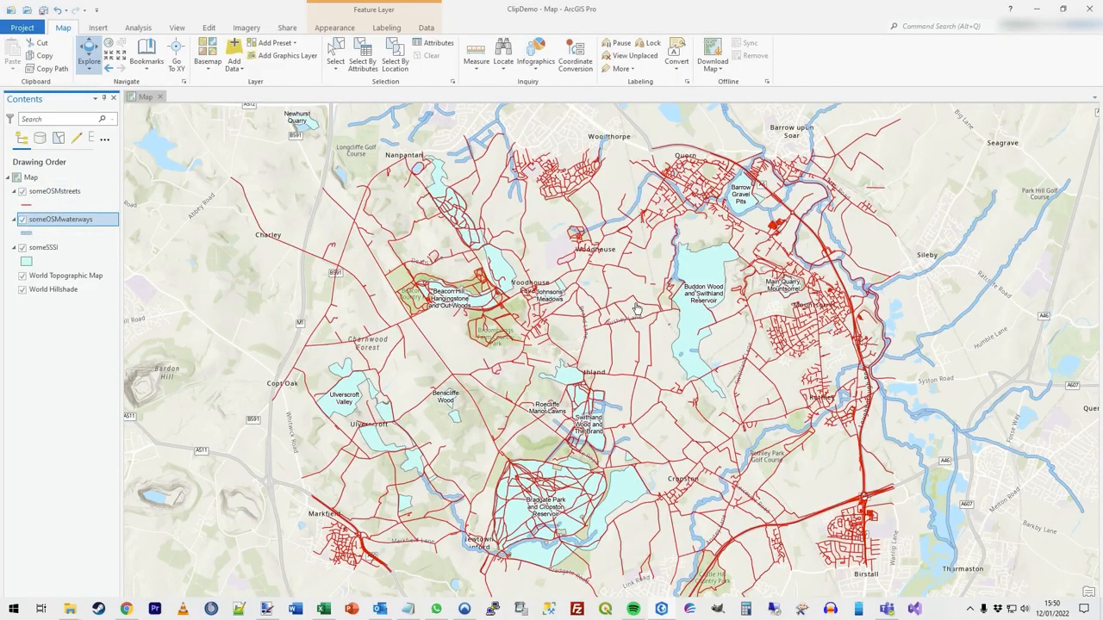
pyautogui.moveTo(638, 309); pyautogui.dragTo(613, 299)
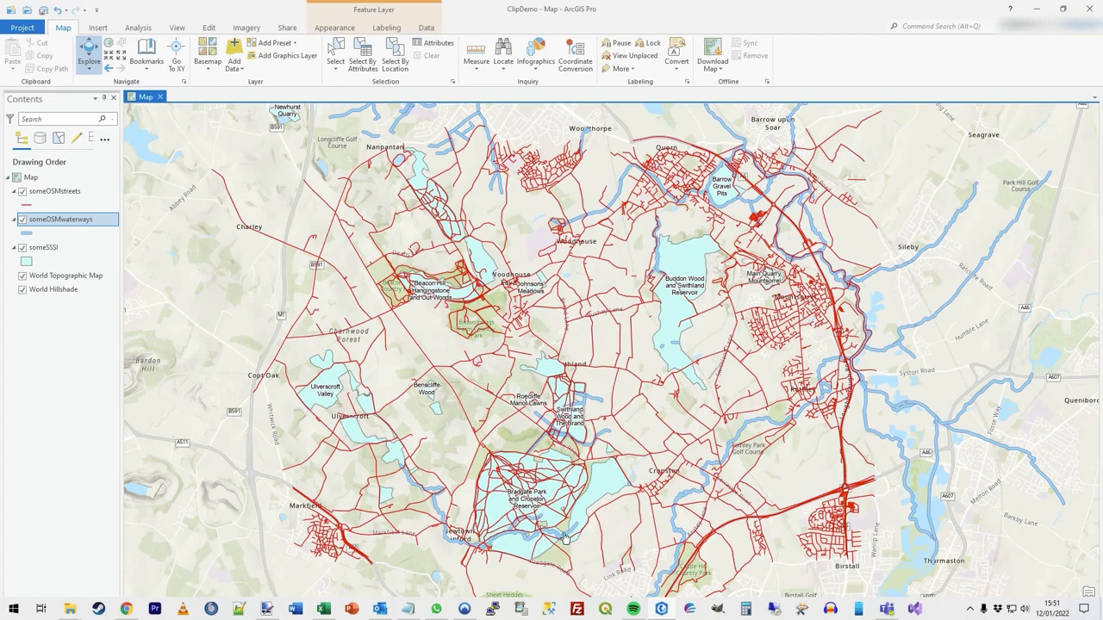
pyautogui.moveTo(520, 543); pyautogui.dragTo(521, 529)
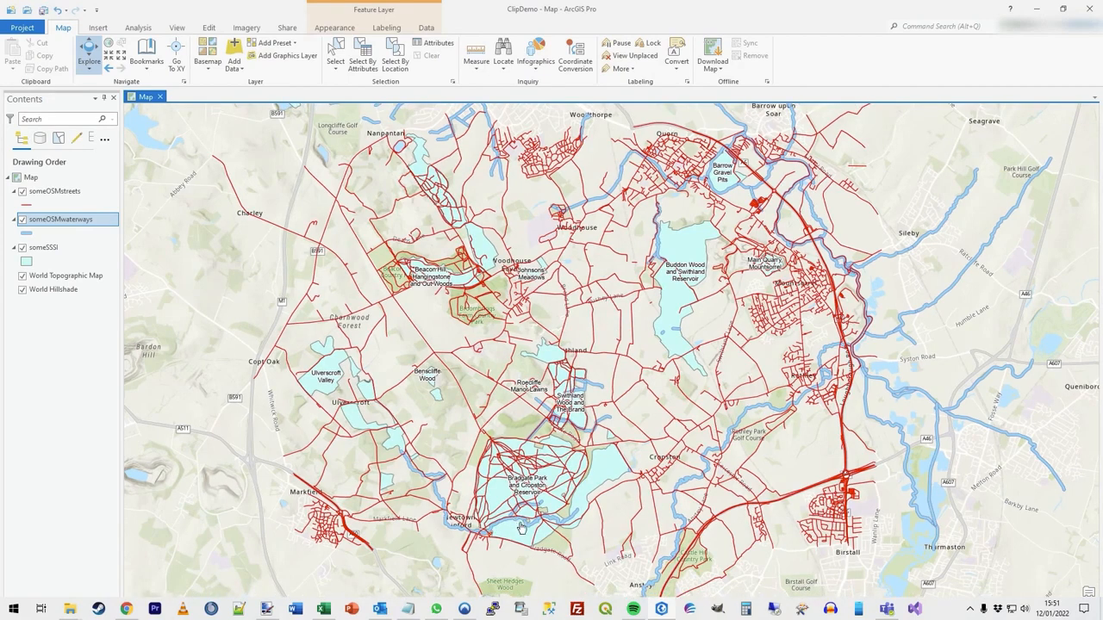
pyautogui.moveTo(599, 452); pyautogui.dragTo(585, 466)
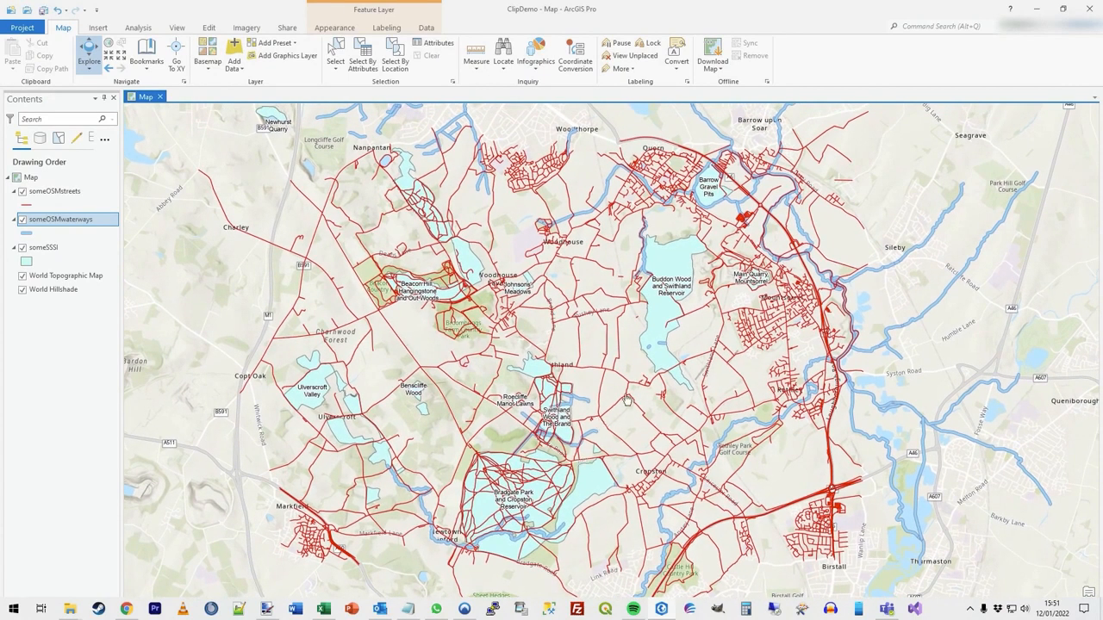
pyautogui.moveTo(633, 393); pyautogui.dragTo(607, 385)
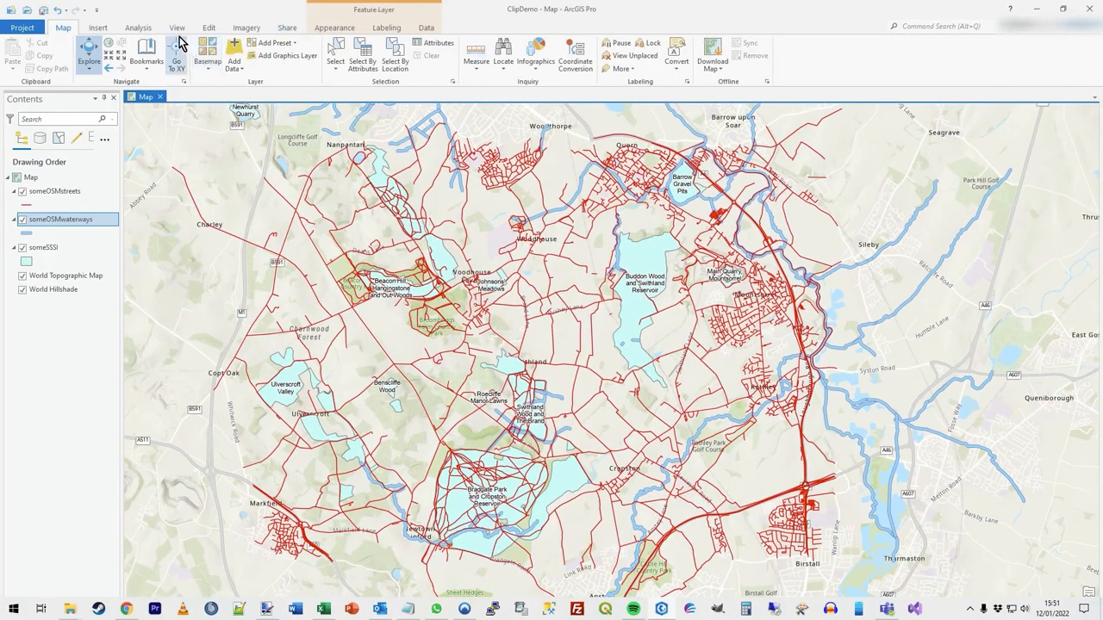
# - Search the geoprocessing tools for "clip" and open the Clip tool from Analysis Tools
pyautogui.click(143, 28)
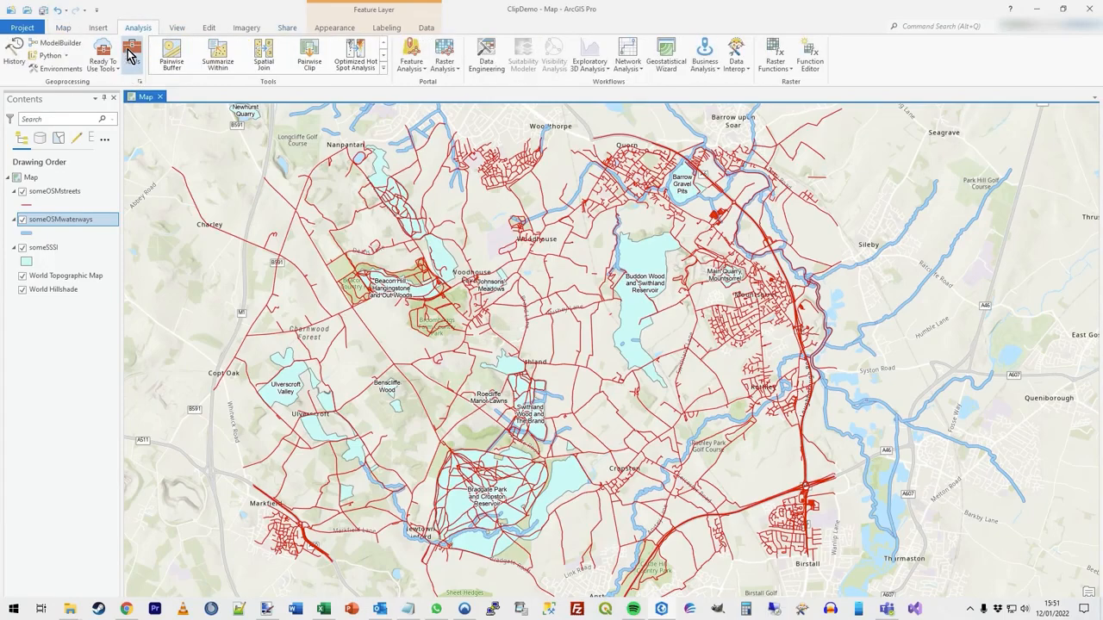
pyautogui.click(131, 56)
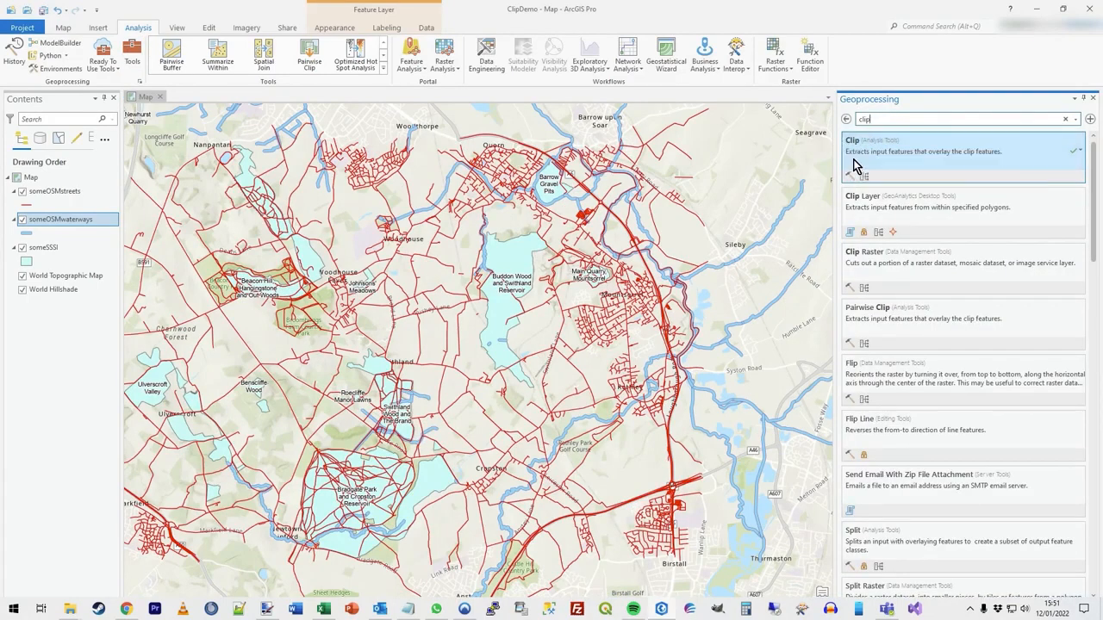
pyautogui.click(925, 156)
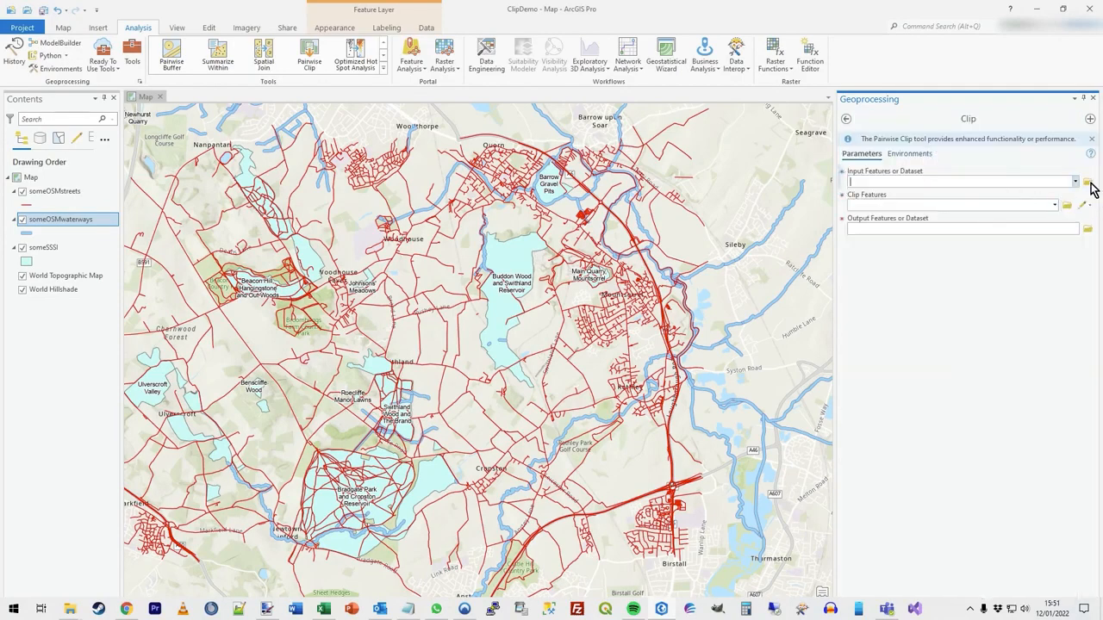
# - Set someOSMstreets as the Clip input and someSSSI as the clip features, keeping someOSMstreets_Clip as the output
pyautogui.click(1077, 183)
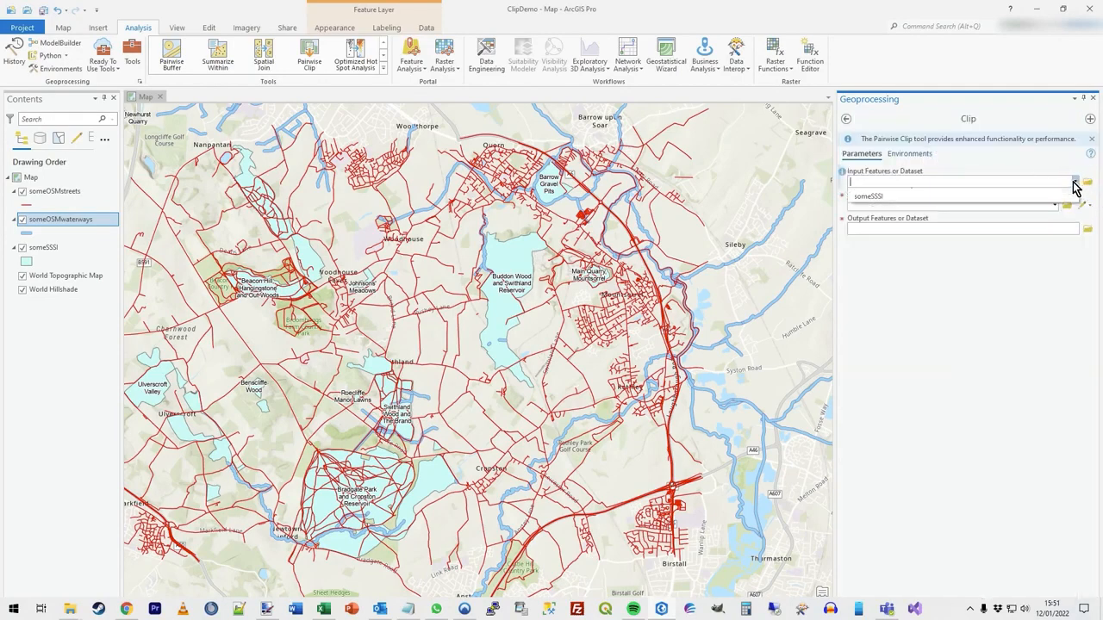
pyautogui.click(899, 197)
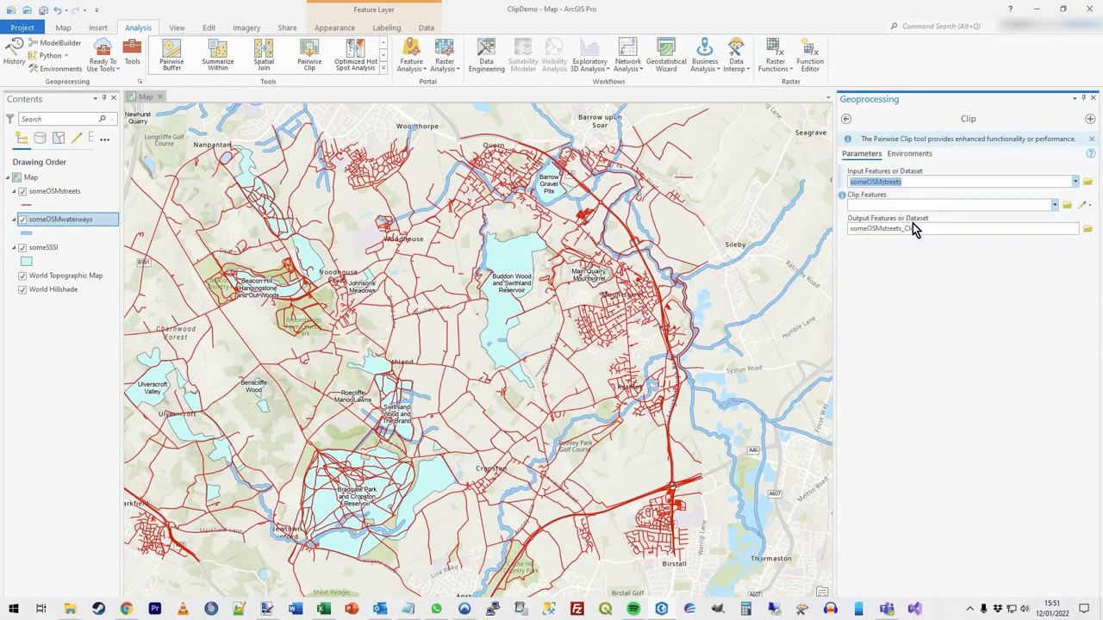
pyautogui.click(1057, 206)
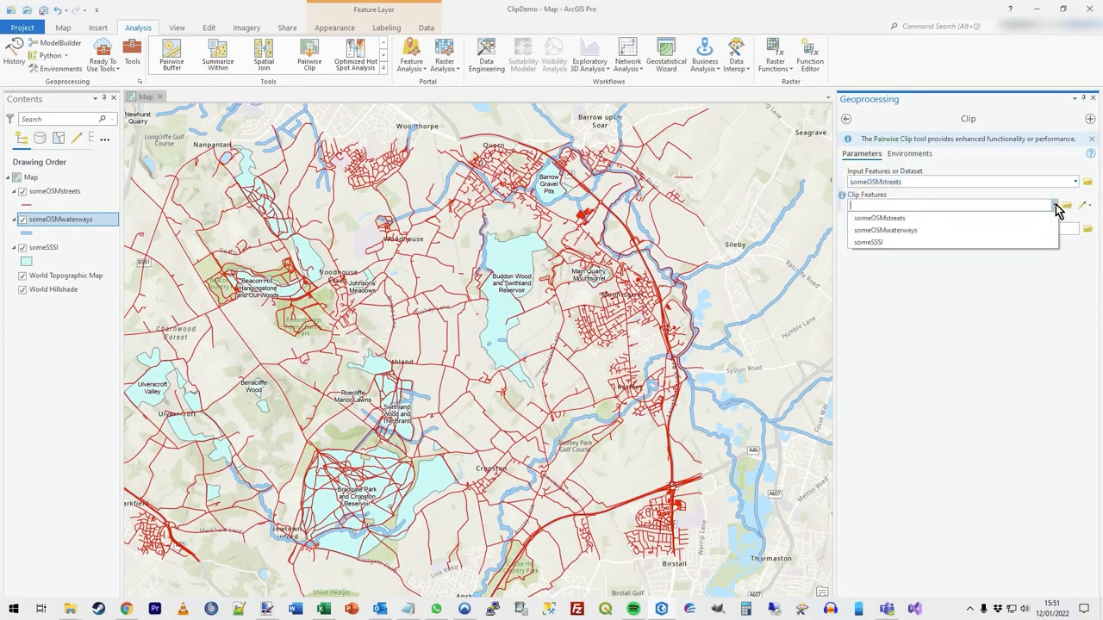
pyautogui.click(925, 243)
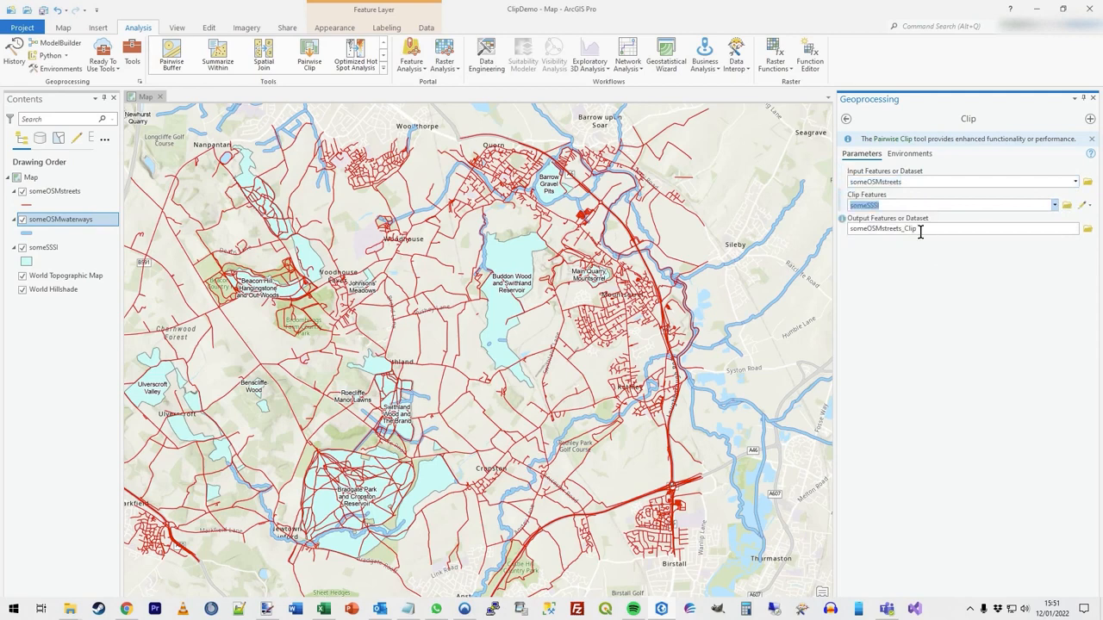
pyautogui.click(929, 229)
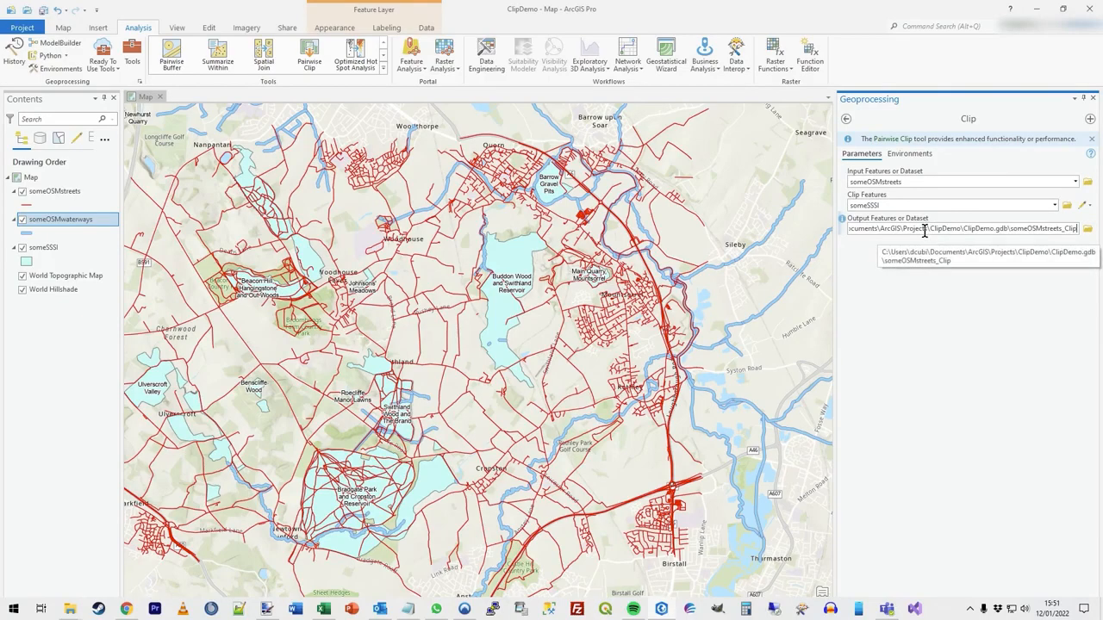
pyautogui.click(864, 278)
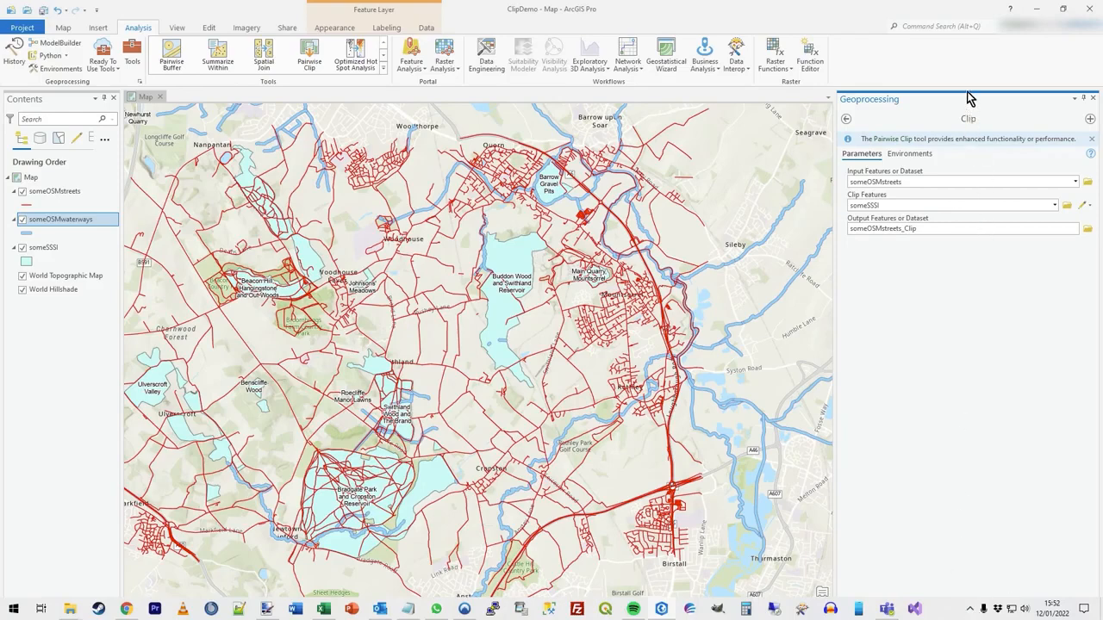
# - Float the Geoprocessing pane and run the Clip of someOSMstreets by someSSSI
pyautogui.click(1074, 99)
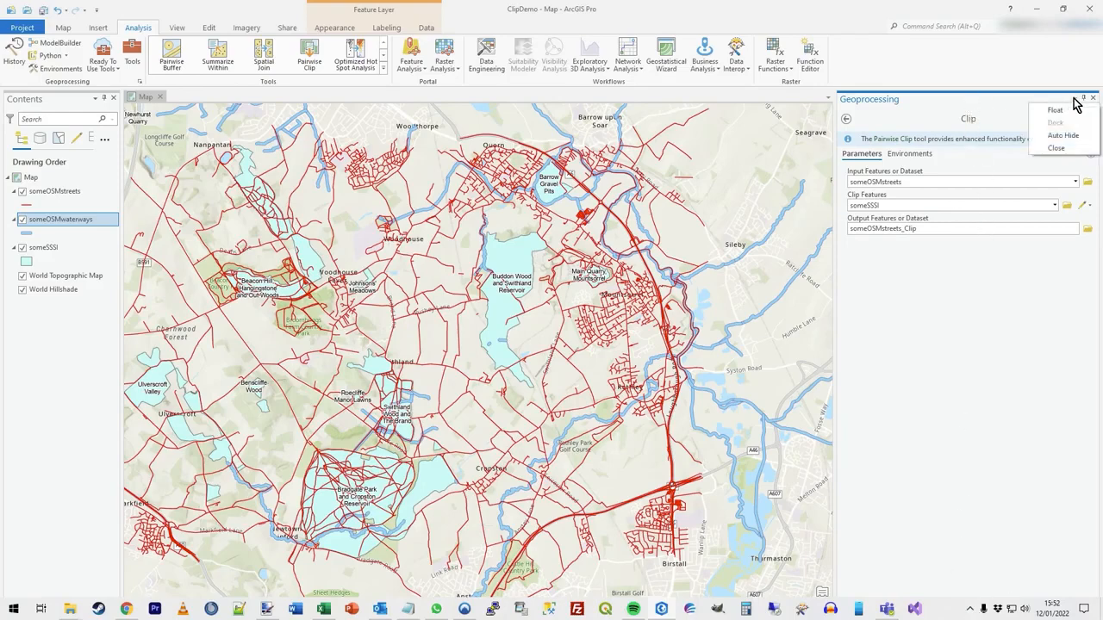
pyautogui.click(1054, 110)
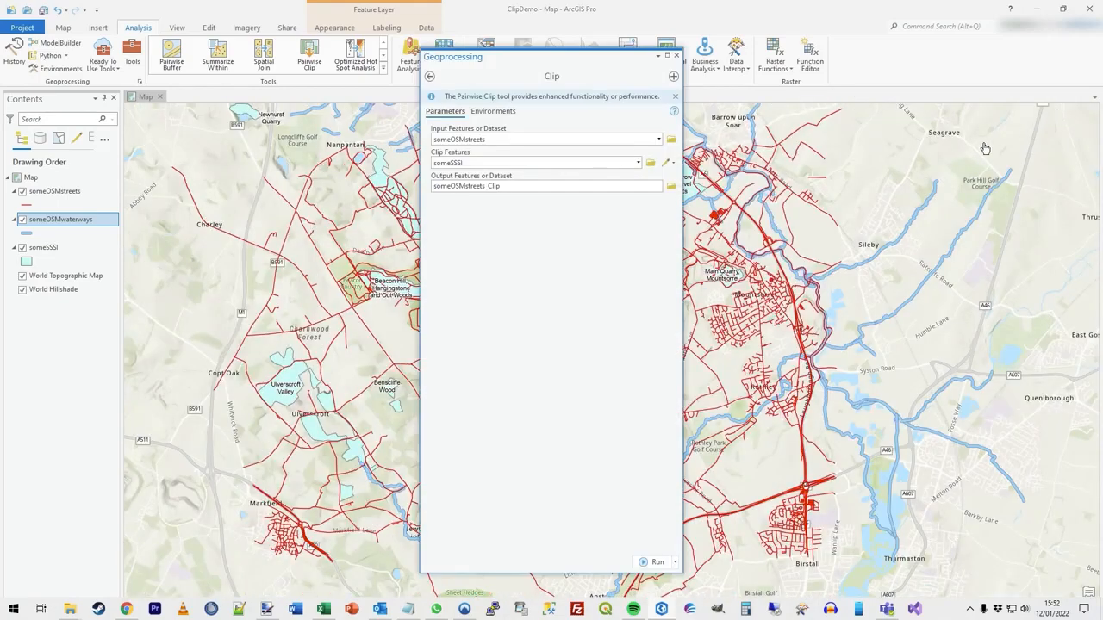
pyautogui.click(651, 562)
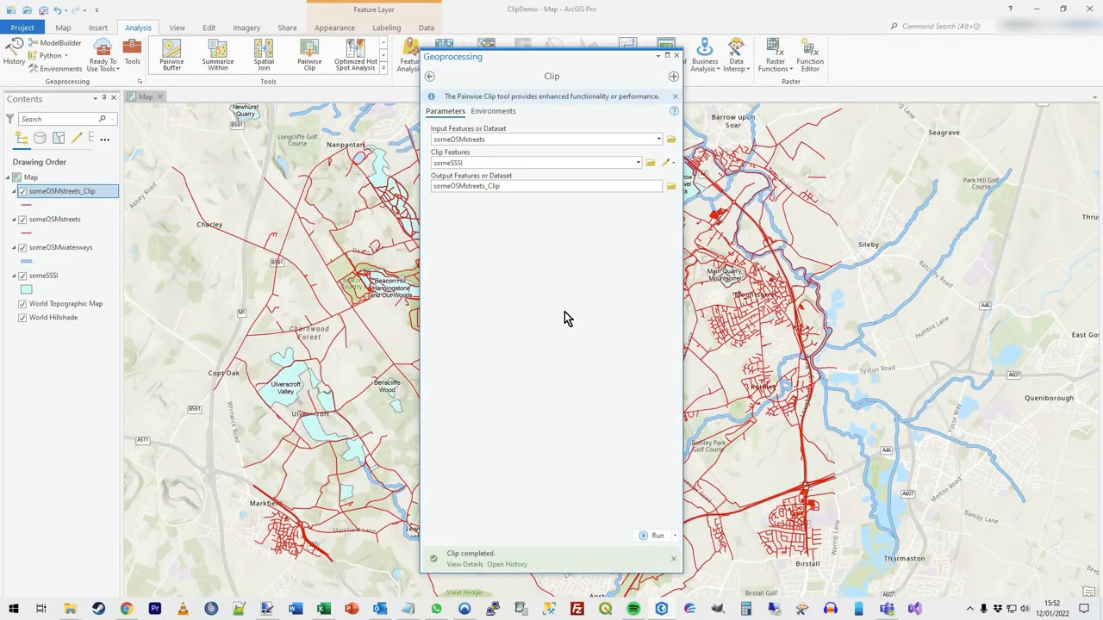
# - Close the Geoprocessing pane and hide someOSMstreets and someOSMwaterways to examine the clipped streets inside the SSSI areas
pyautogui.moveTo(520, 56); pyautogui.dragTo(899, 81)
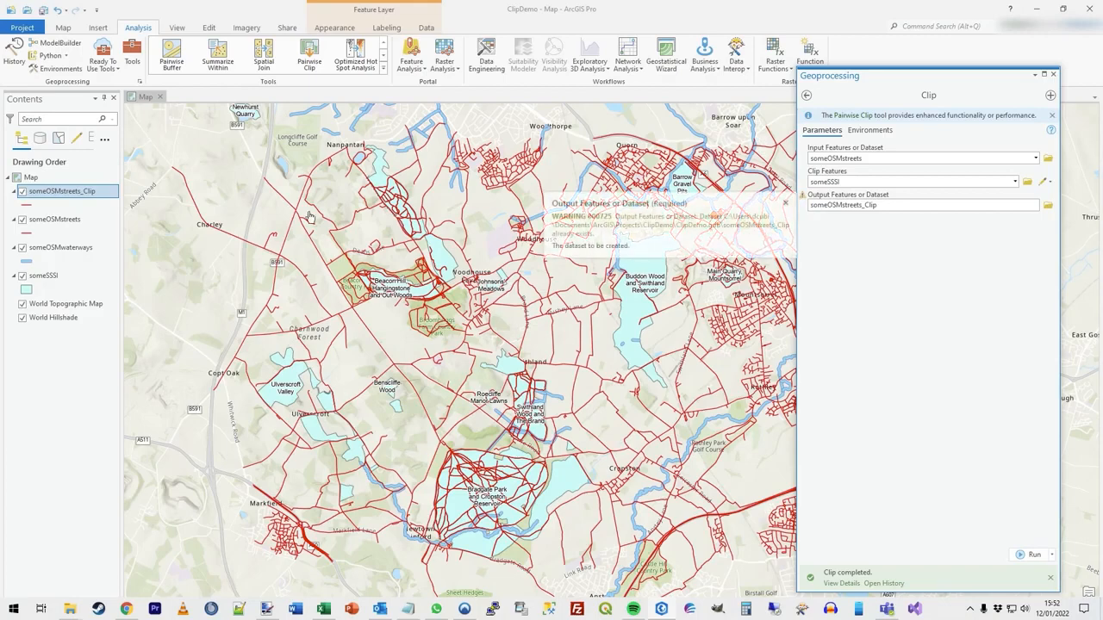
pyautogui.click(1053, 75)
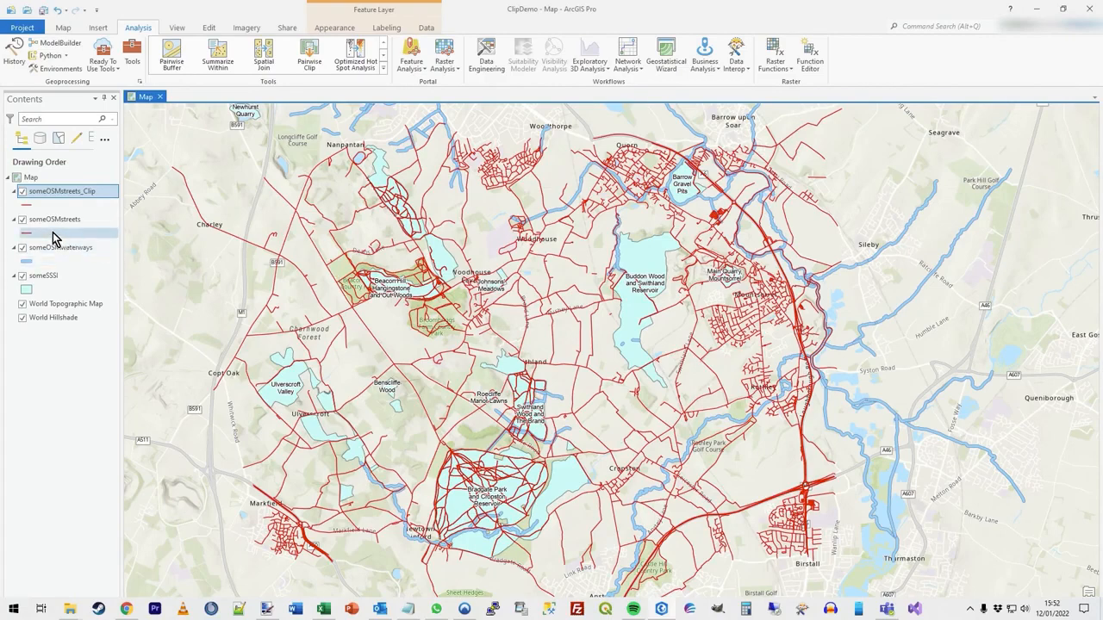
pyautogui.click(22, 220)
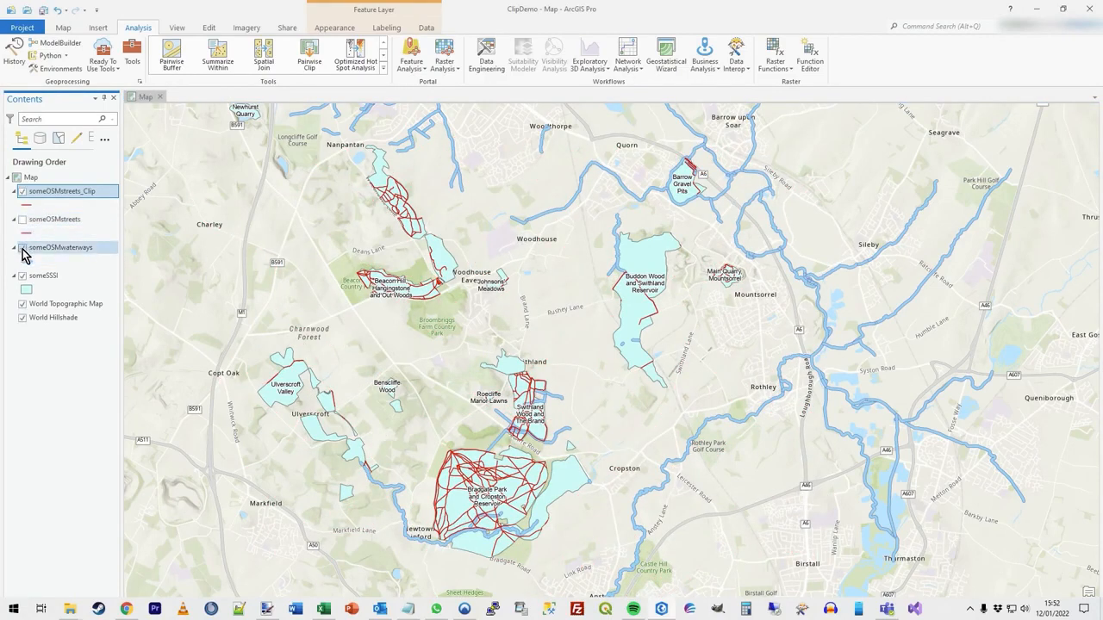
pyautogui.click(22, 248)
pyautogui.moveTo(534, 346); pyautogui.dragTo(636, 344)
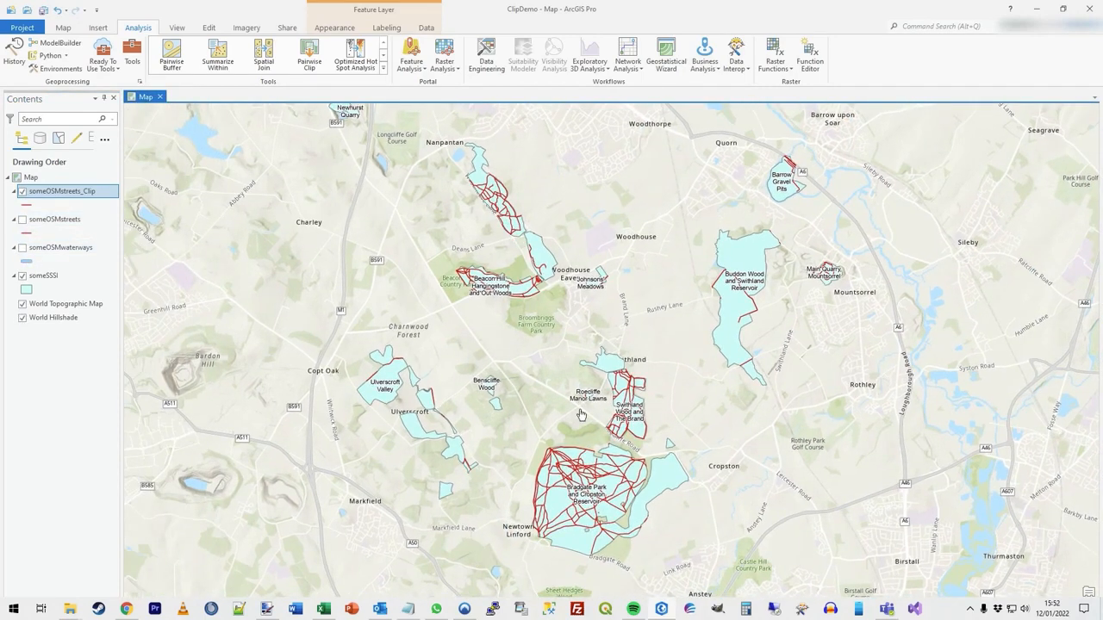
pyautogui.scroll(2, 551, 453)
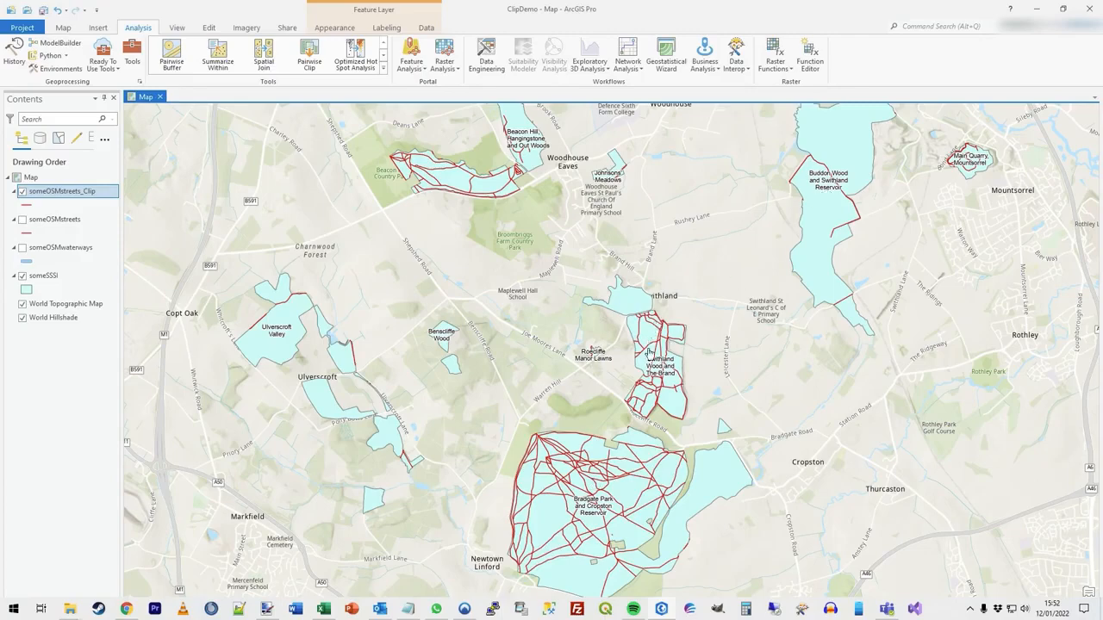
pyautogui.scroll(-2, 746, 316)
pyautogui.moveTo(759, 313); pyautogui.dragTo(681, 348)
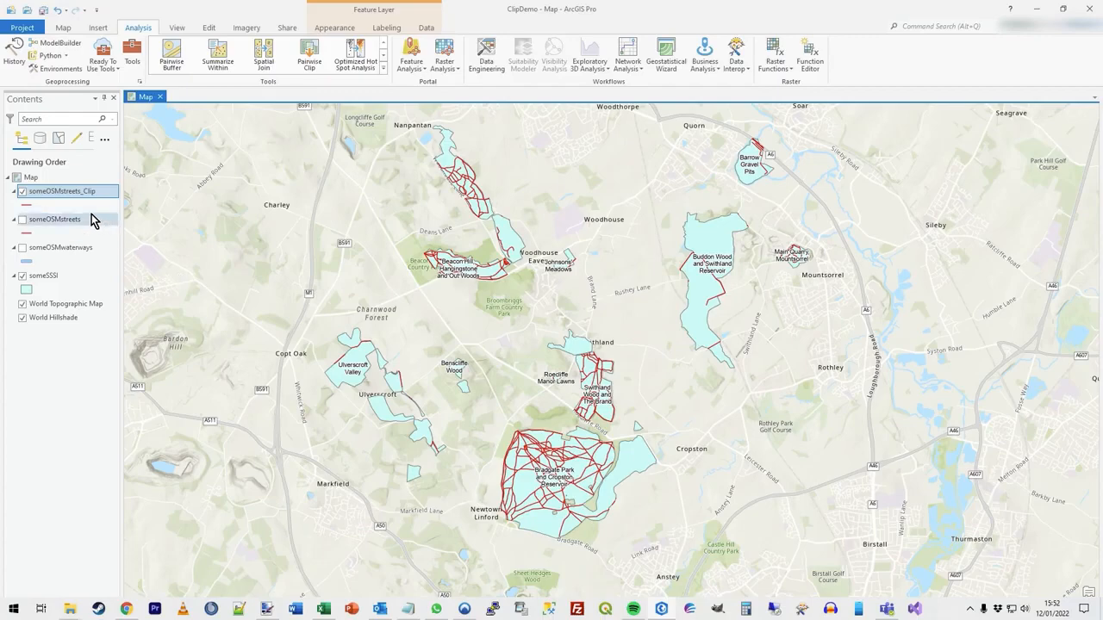
# - Remove the someOSMstreets_Clip layer from the map and make someOSMstreets and someOSMwaterways visible again
pyautogui.rightClick(62, 191)
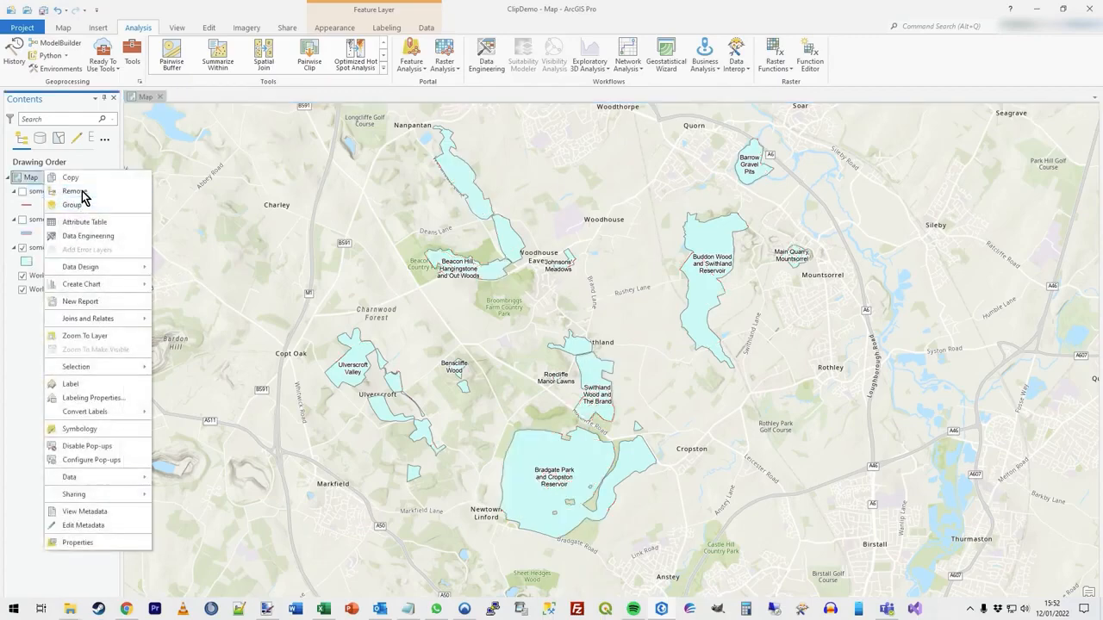
pyautogui.click(81, 192)
pyautogui.click(23, 192)
pyautogui.click(22, 220)
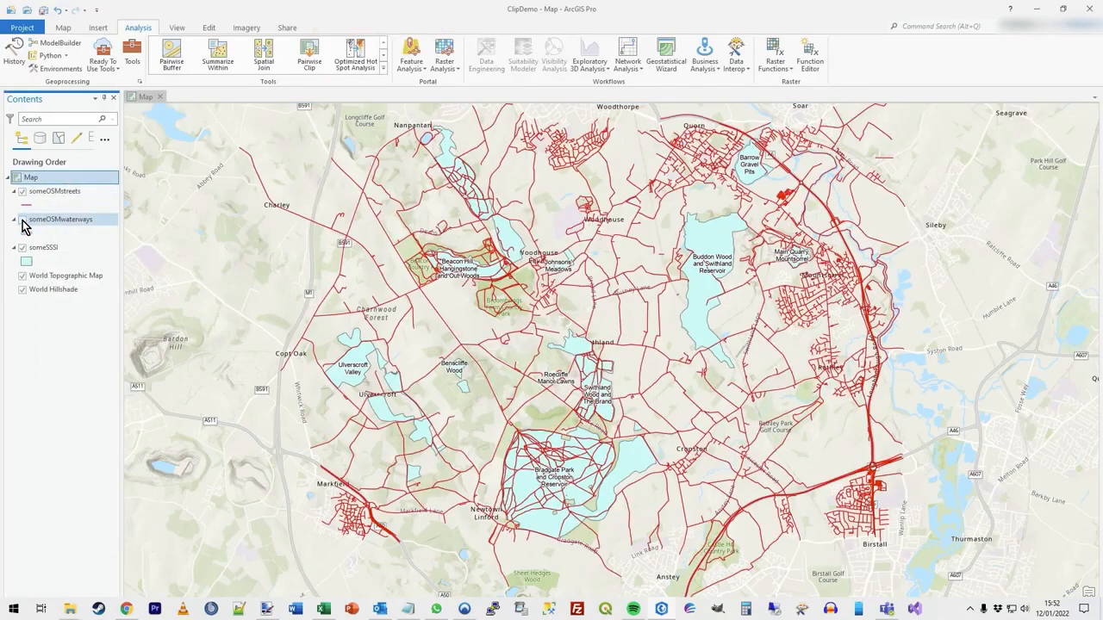
pyautogui.click(22, 220)
pyautogui.click(23, 192)
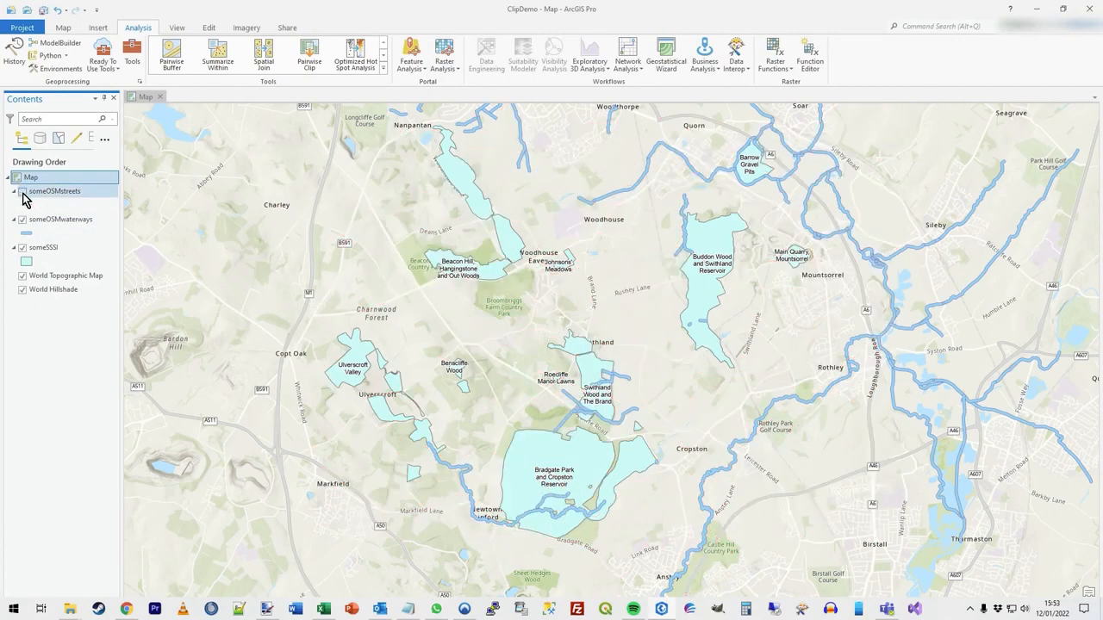
pyautogui.click(22, 192)
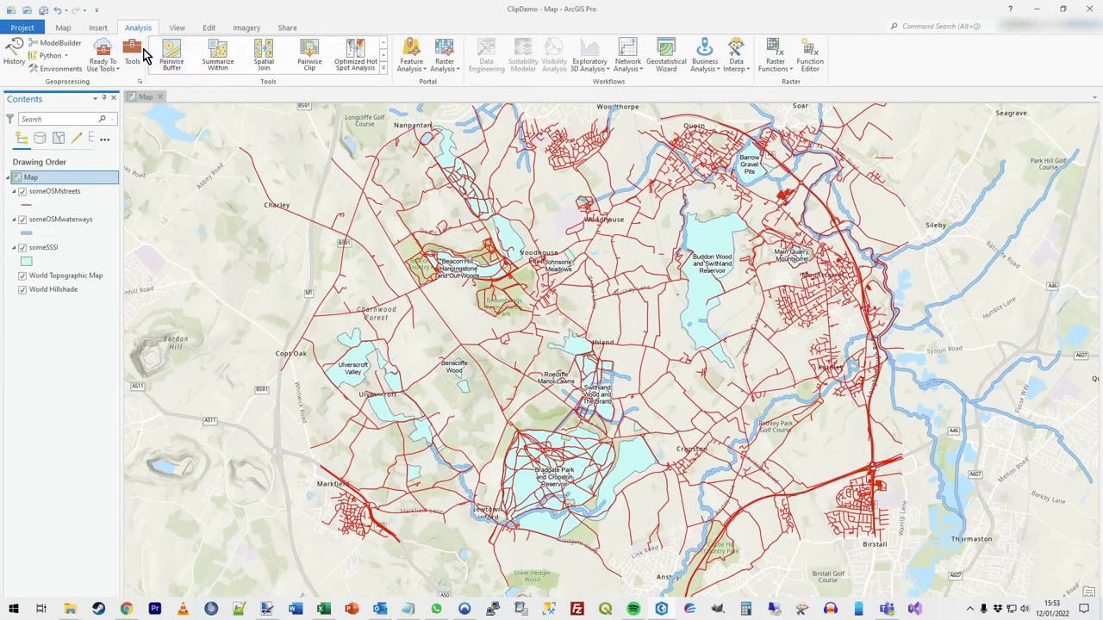
# - Search the geoprocessing tools for "clip" and open the Clip tool from Analysis Tools in batch mode
pyautogui.click(136, 54)
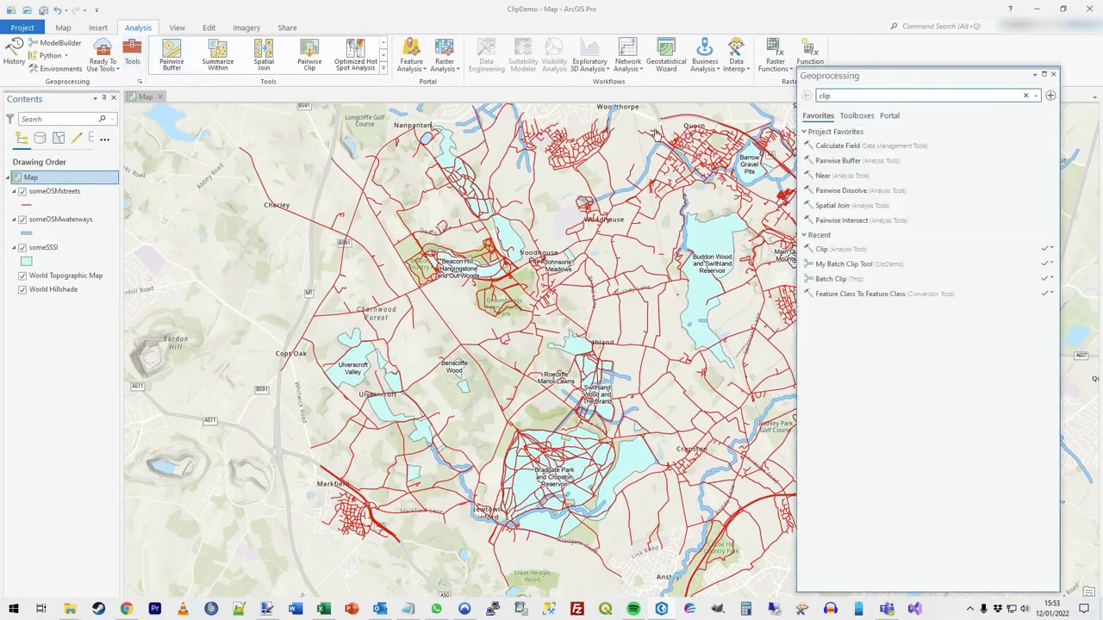
pyautogui.click(842, 95)
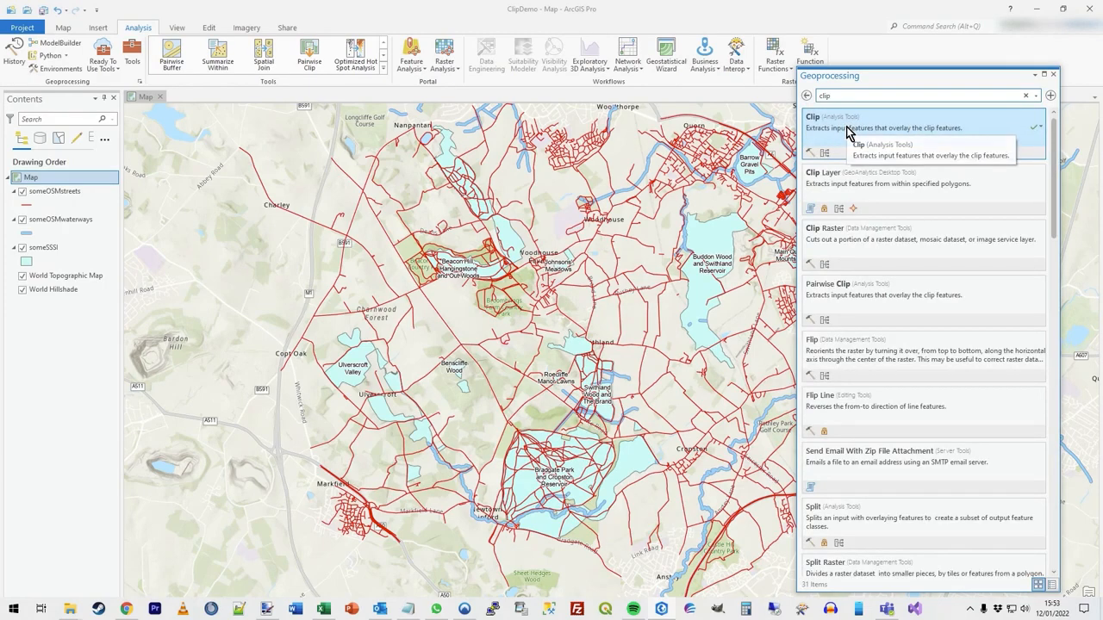
pyautogui.rightClick(829, 141)
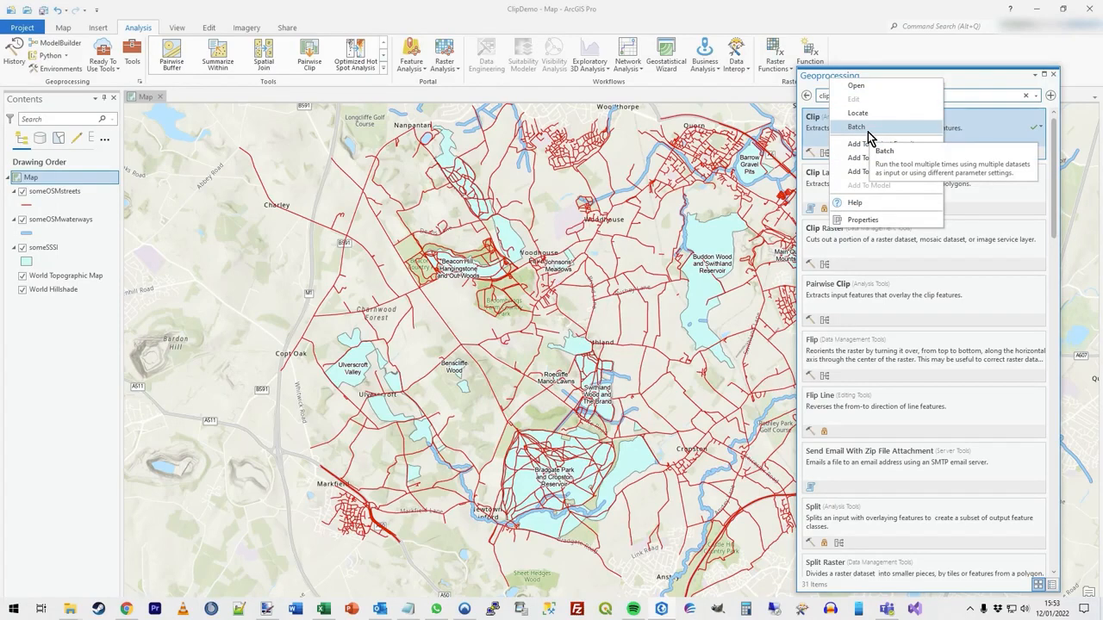
pyautogui.click(867, 132)
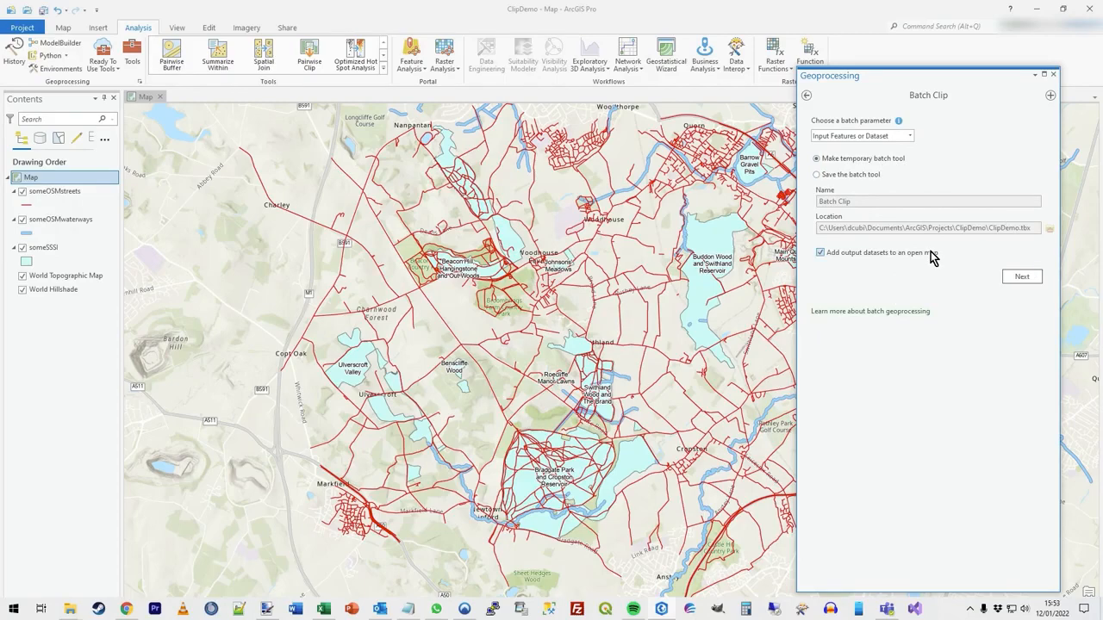
# - Choose to save the batch tool in ClipDemo.tbx and name it "Multiple Batch Clip"
pyautogui.click(816, 175)
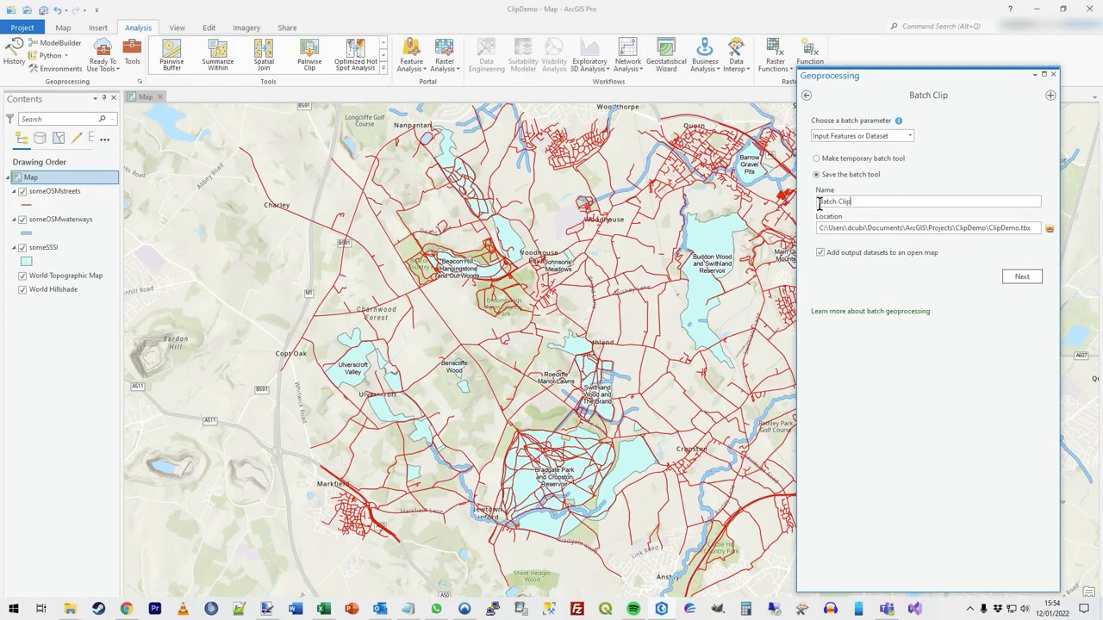
pyautogui.write('Multiple')
pyautogui.press('End')
# - Try Clip Features as the batch parameter and switch back to Input Features or Dataset
pyautogui.click(908, 136)
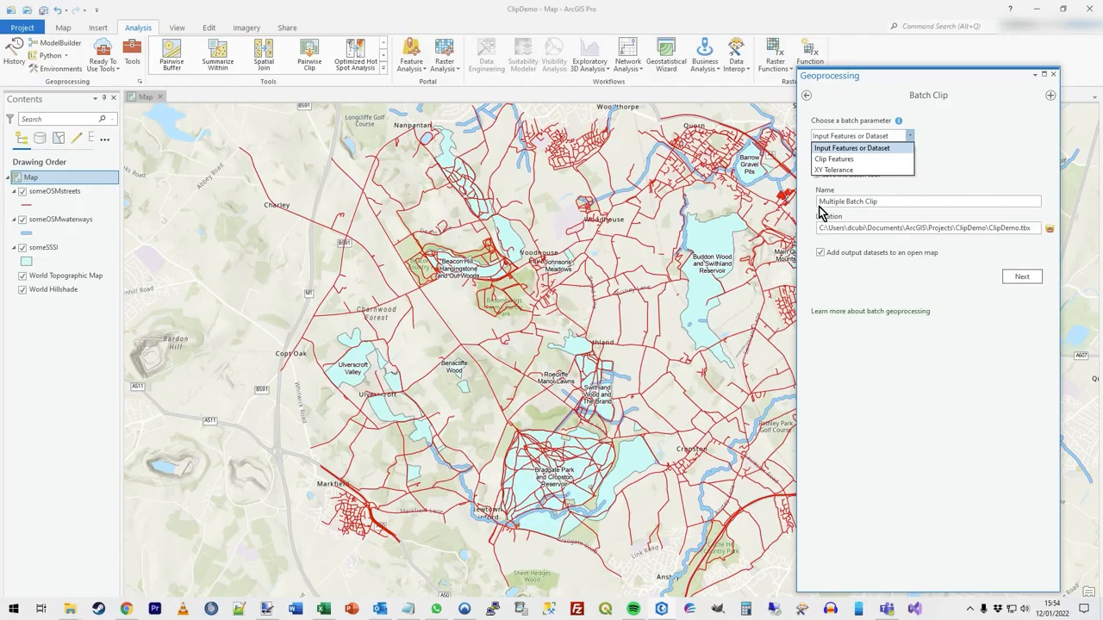
pyautogui.click(854, 160)
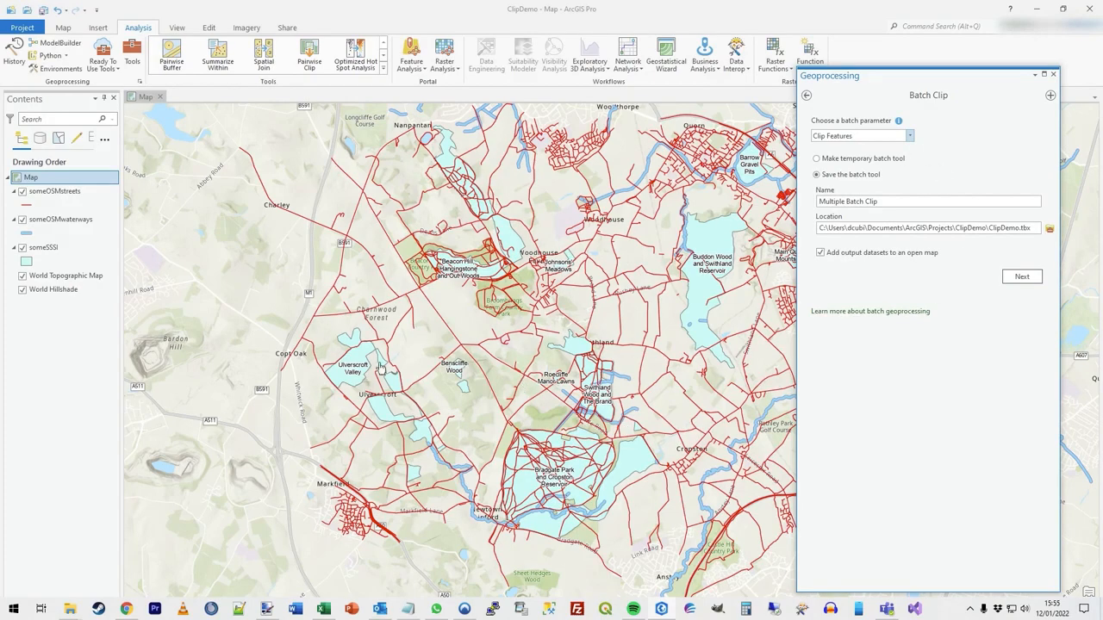
pyautogui.click(909, 142)
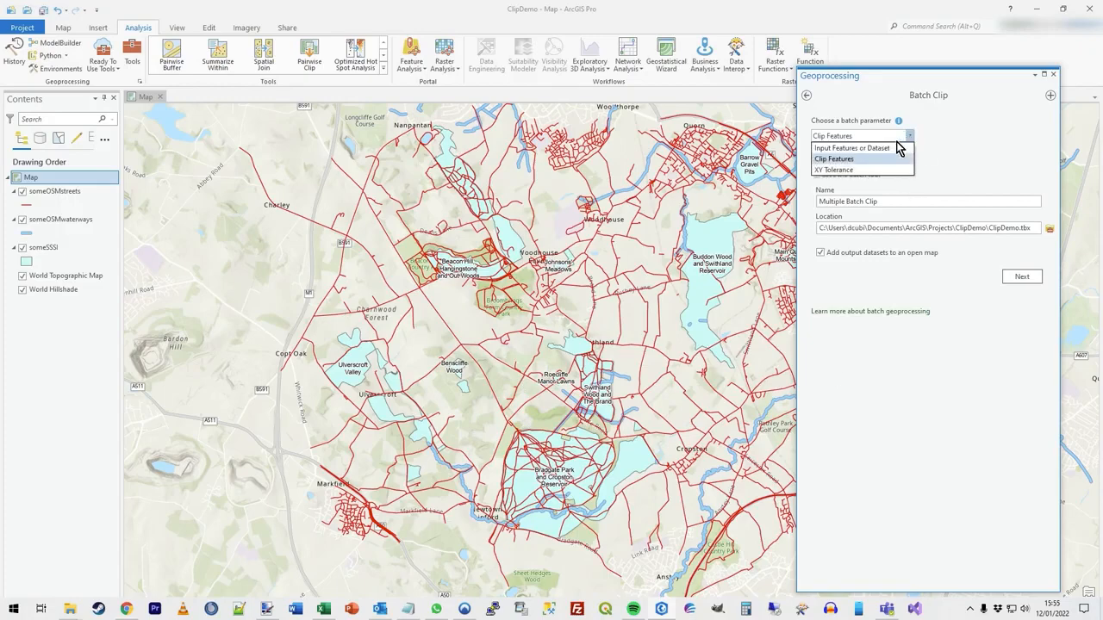
pyautogui.click(883, 153)
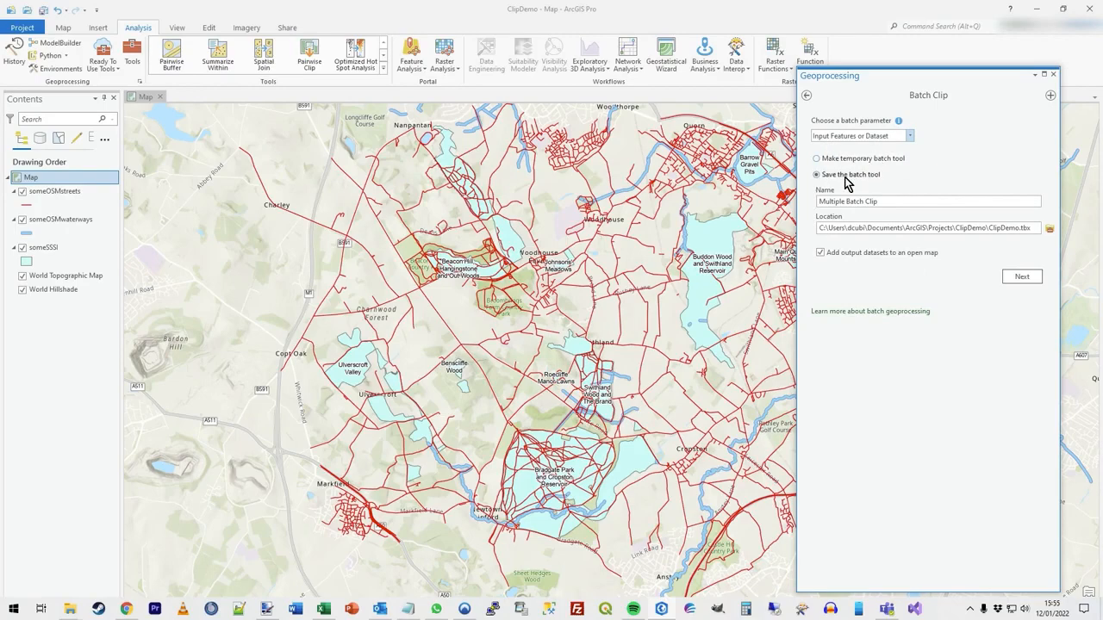
# - Continue to the Multiple Batch Clip parameters and add someOSMstreets and someOSMwaterways as the batch input features
pyautogui.click(1031, 280)
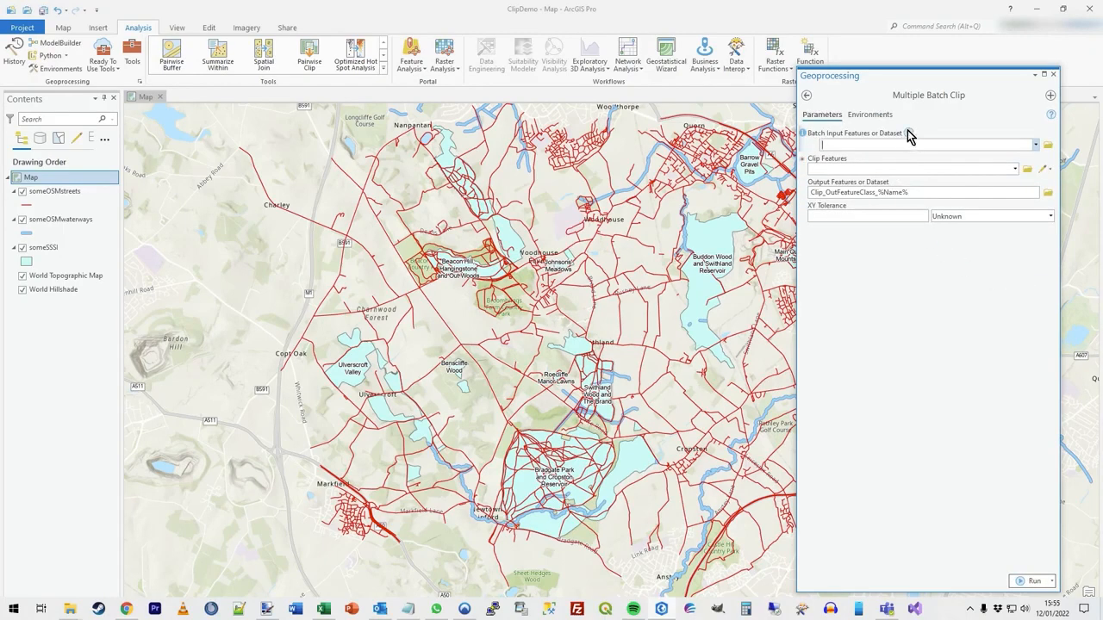
pyautogui.click(1036, 146)
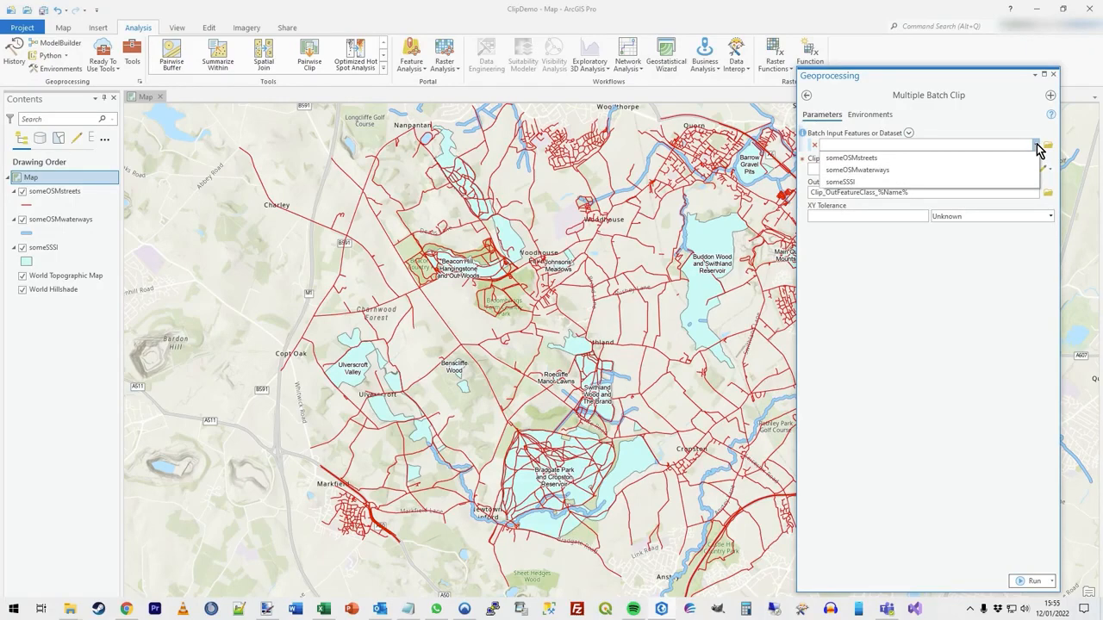
pyautogui.click(991, 119)
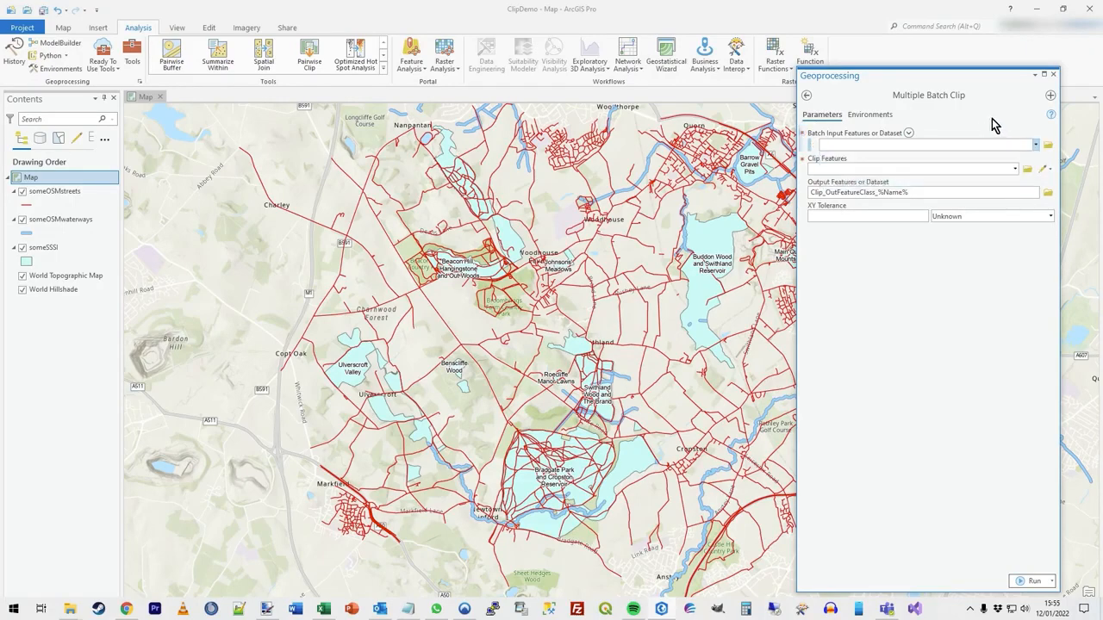
pyautogui.click(909, 134)
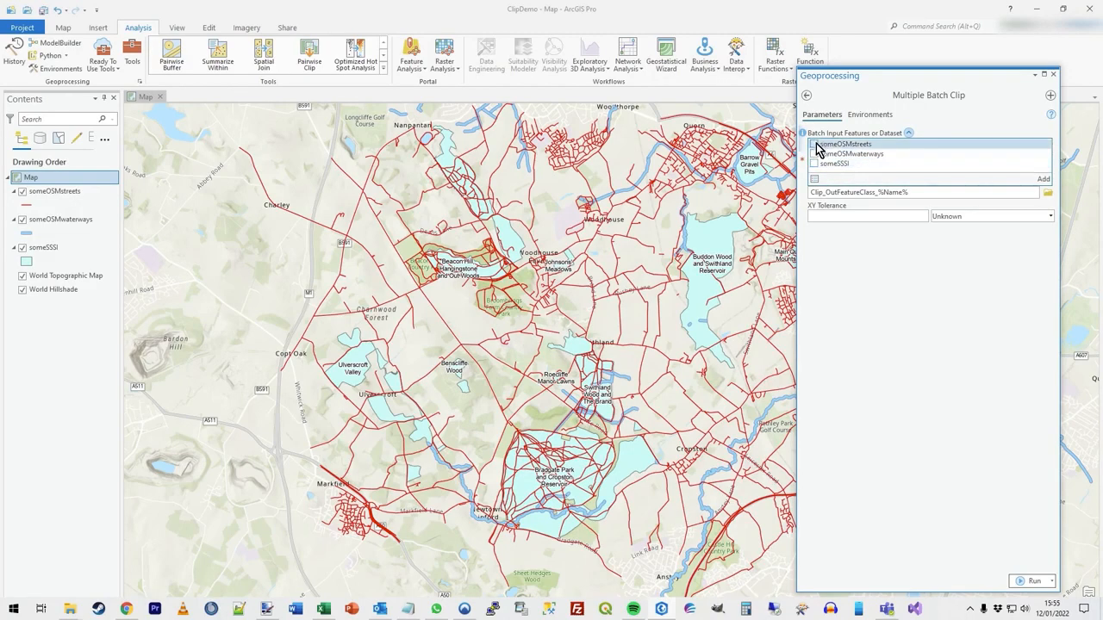
pyautogui.click(815, 145)
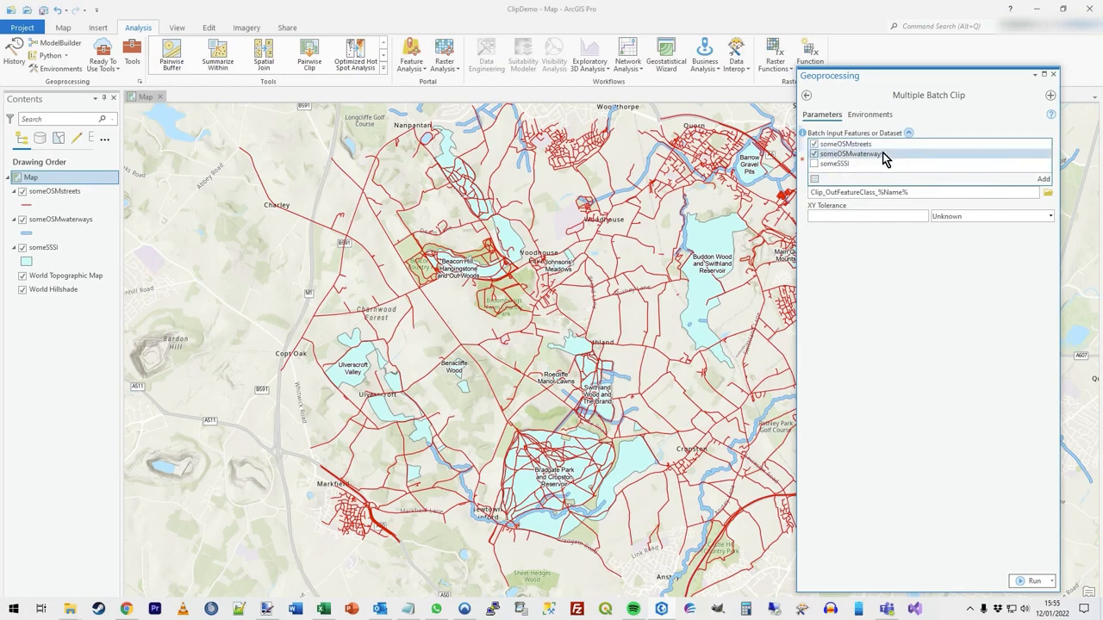
pyautogui.click(1043, 180)
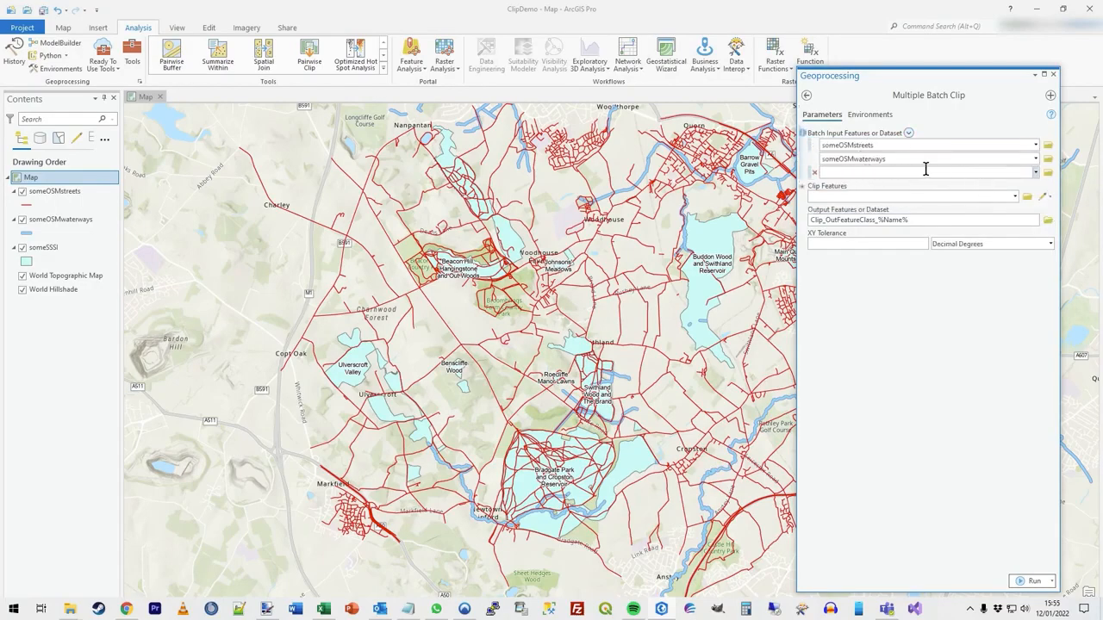
# - Set someSSSI as the clip features and keep Clip_OutFeatureClass_%Name% as the output name
pyautogui.click(1015, 198)
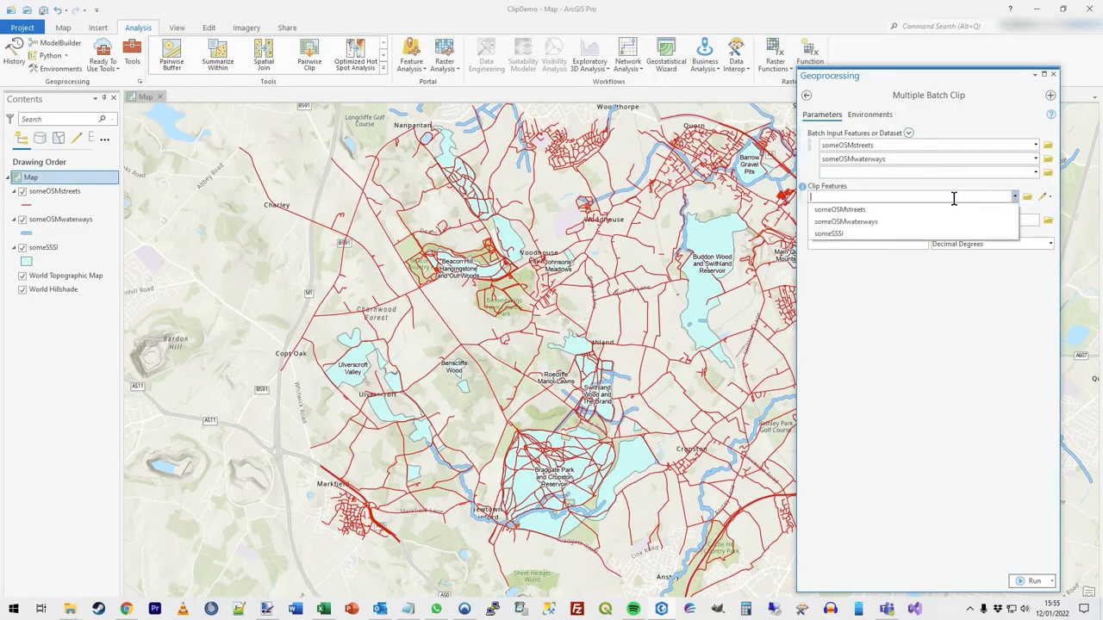
pyautogui.click(848, 234)
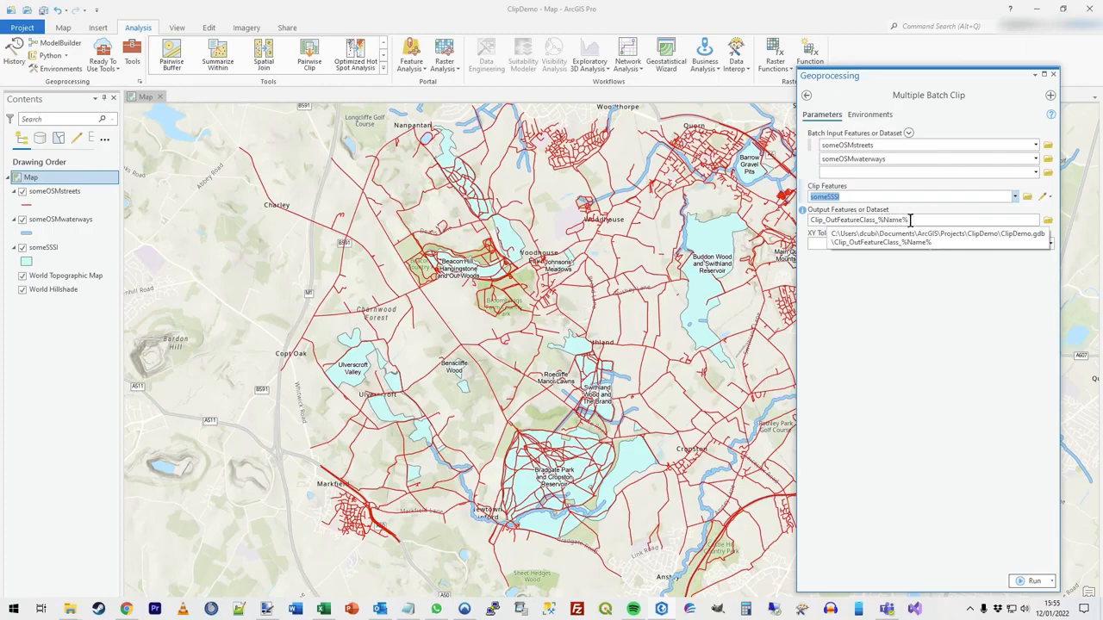
pyautogui.moveTo(910, 220); pyautogui.dragTo(894, 219)
pyautogui.click(1003, 221)
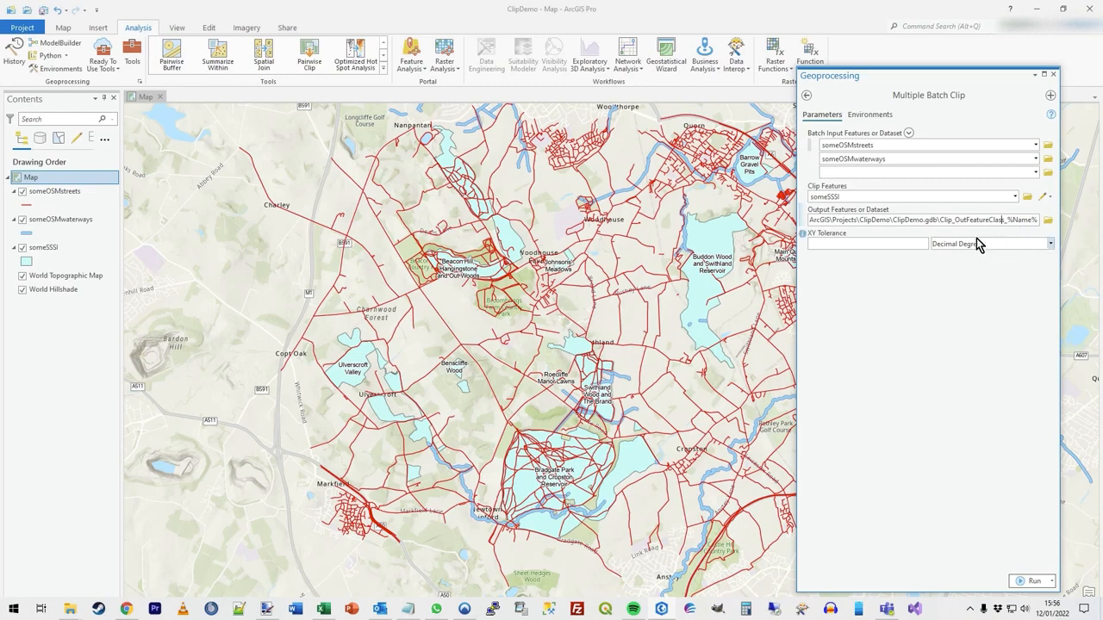
pyautogui.click(925, 306)
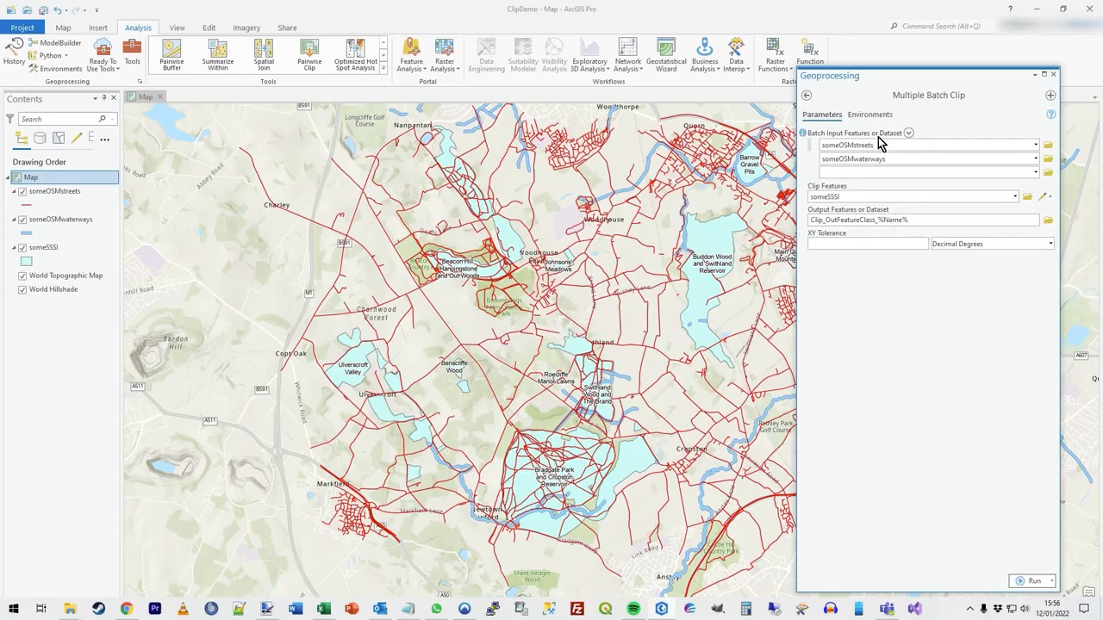
# - Check the tool's environment settings and run Multiple Batch Clip with the chosen parameters
pyautogui.click(872, 115)
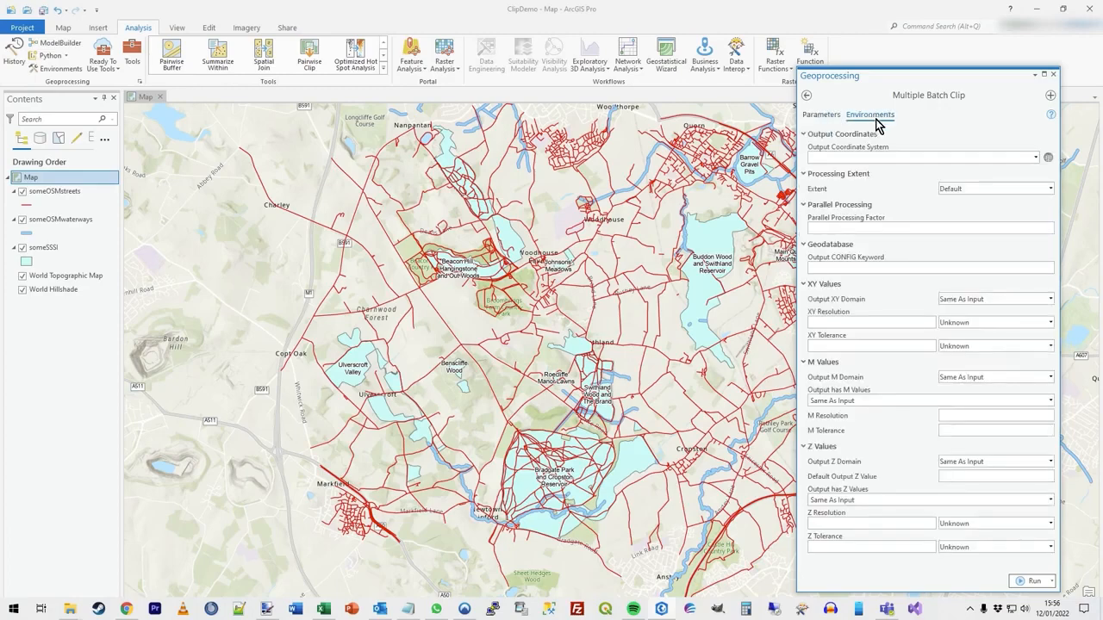
pyautogui.click(822, 114)
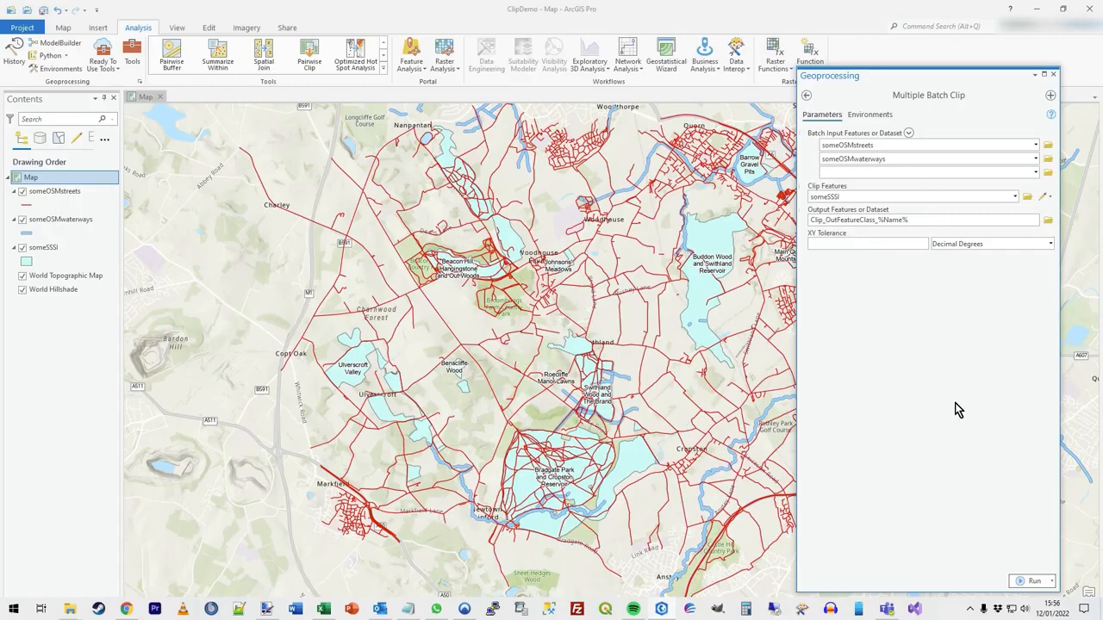
pyautogui.click(1033, 581)
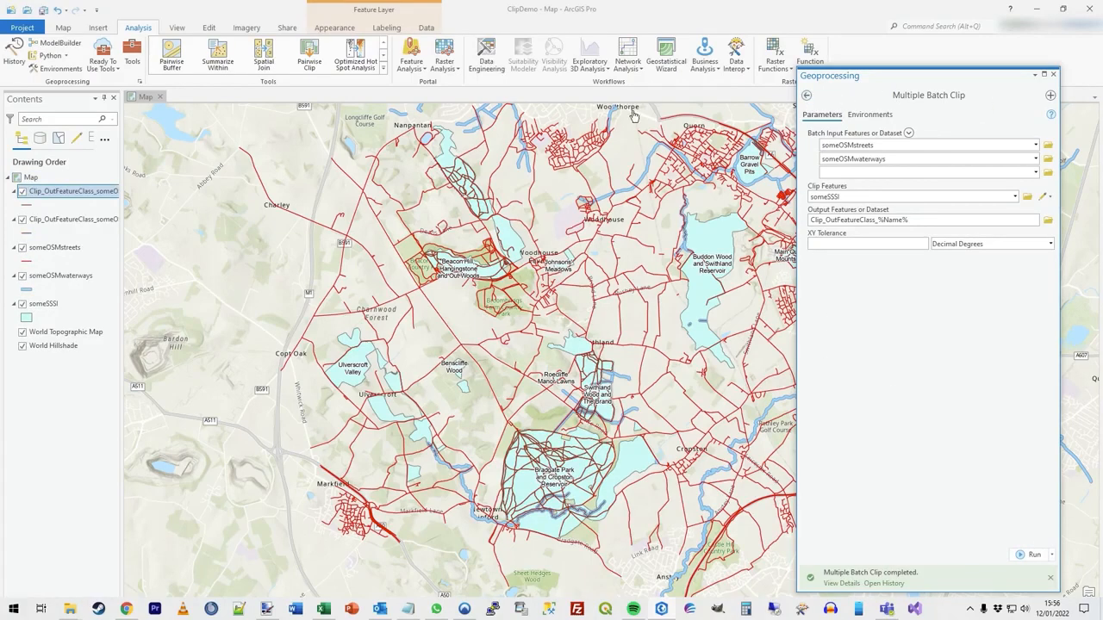
# - Close the Geoprocessing pane and hide the original someOSMstreets and someOSMwaterways layers, leaving the clipped layers on the map
pyautogui.moveTo(874, 81); pyautogui.dragTo(914, 81)
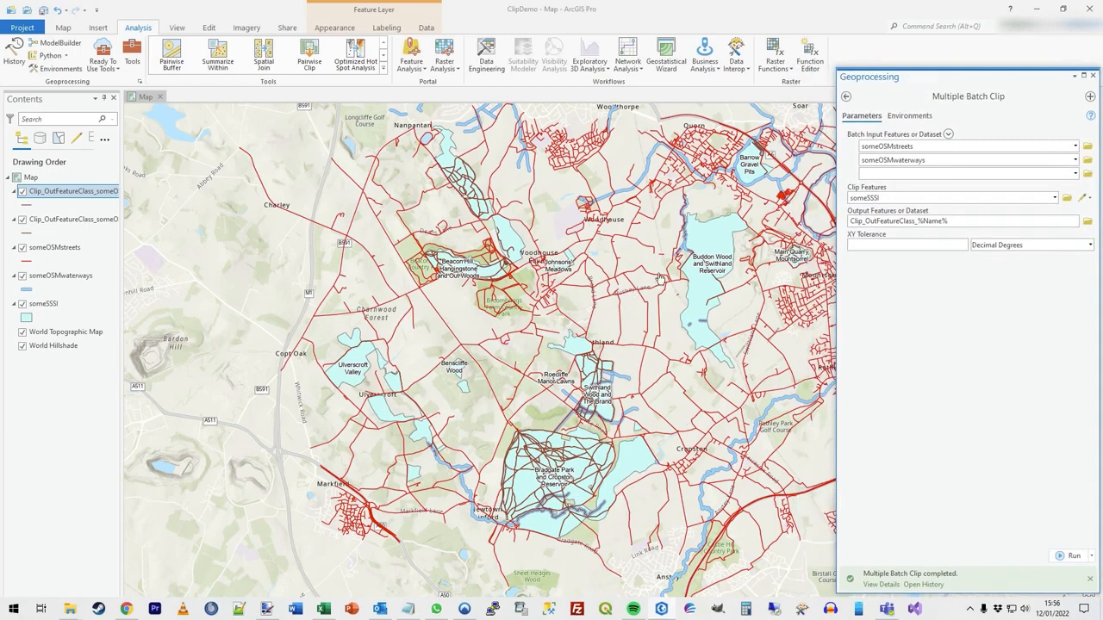
pyautogui.click(1092, 76)
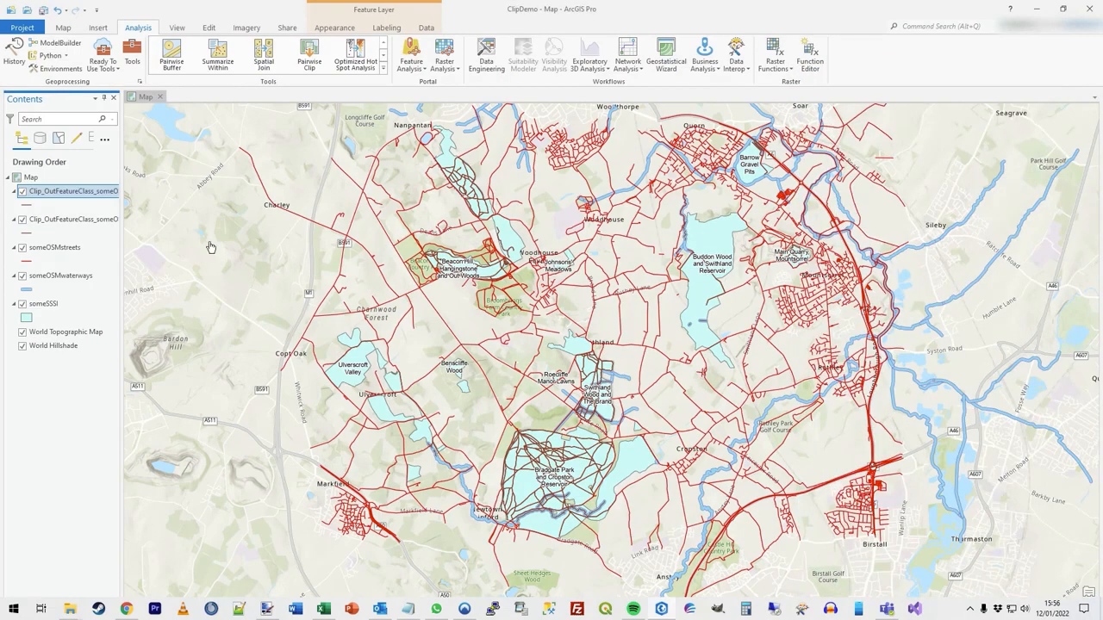
pyautogui.click(23, 247)
pyautogui.click(22, 275)
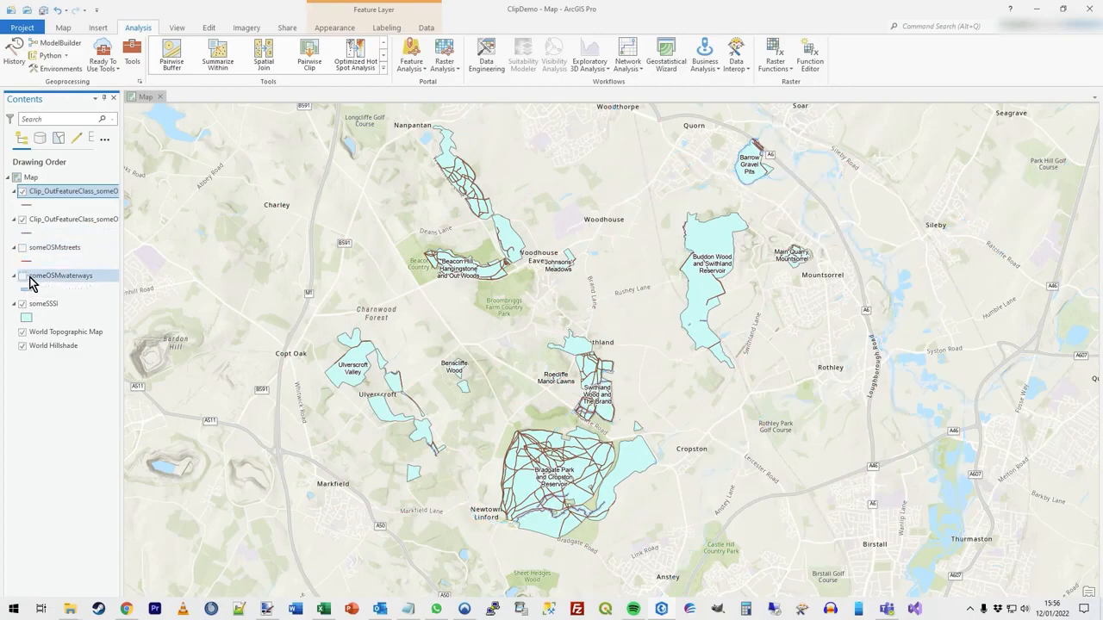
# - Widen the Contents pane so the full names of the clipped layers can be read
pyautogui.moveTo(676, 422); pyautogui.dragTo(642, 422)
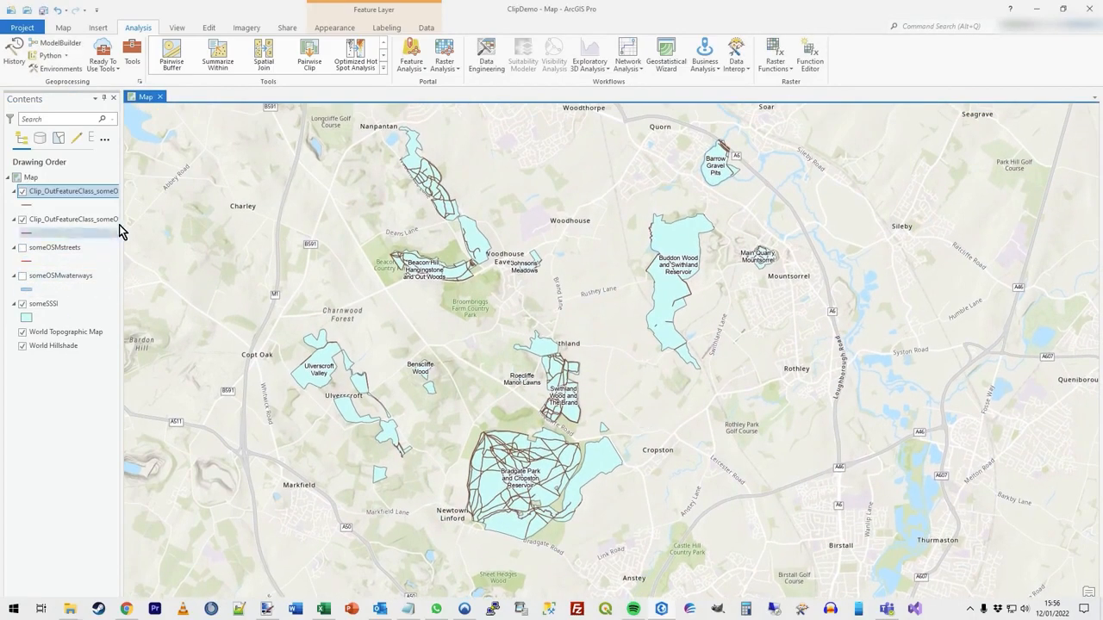
pyautogui.moveTo(121, 214); pyautogui.dragTo(190, 211)
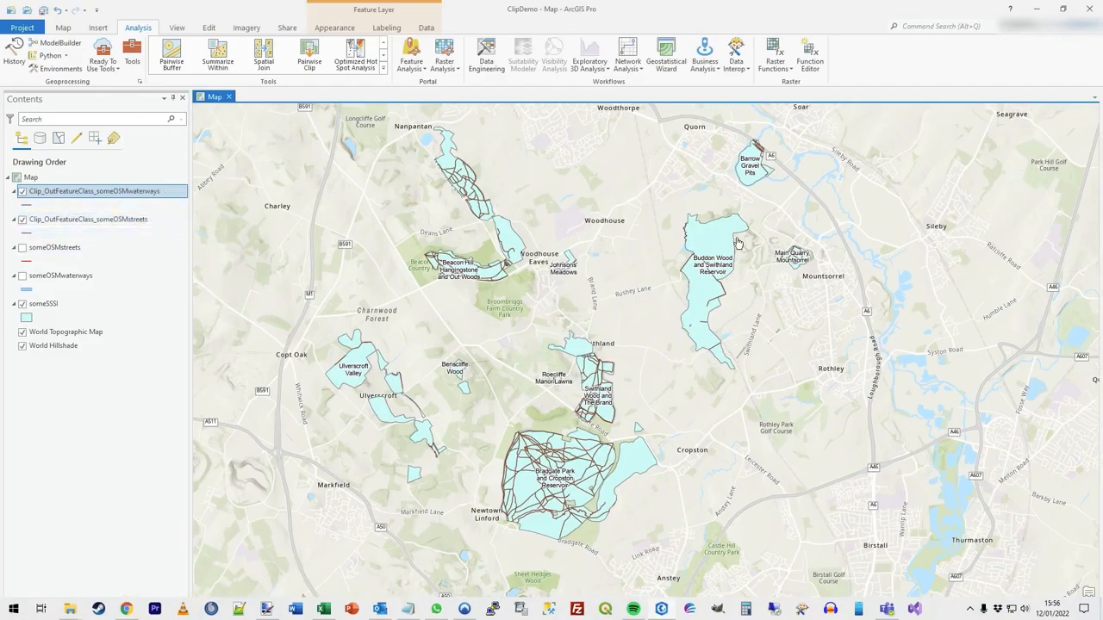
# - Show only the clipped waterways around Bradgate Park and briefly compare them with the original someOSMwaterways layer
pyautogui.scroll(5, 577, 483)
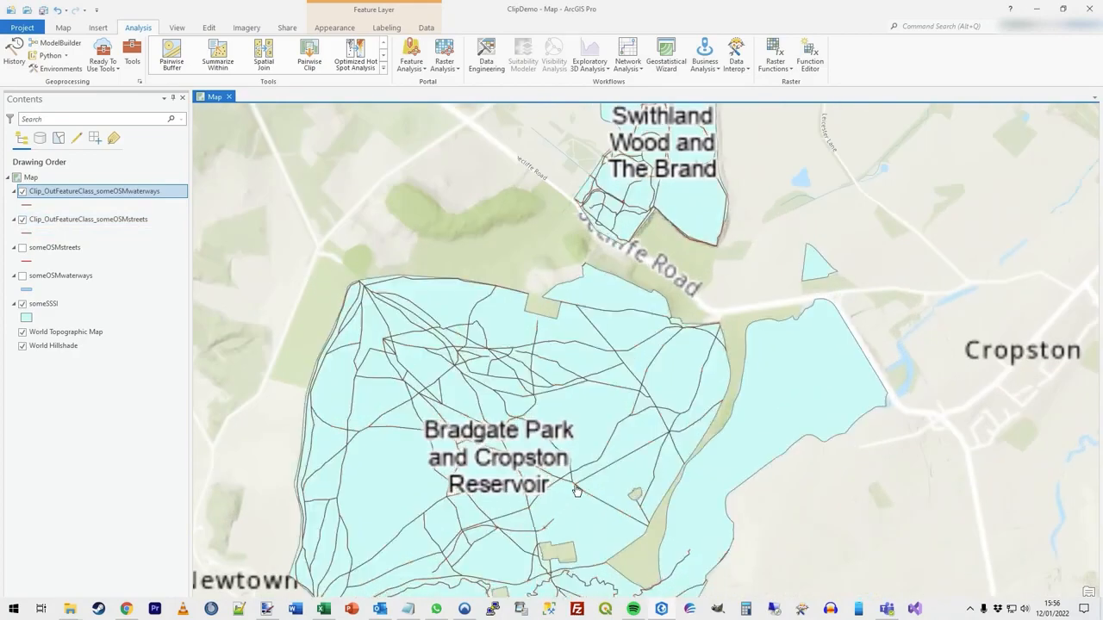
pyautogui.scroll(2, 492, 503)
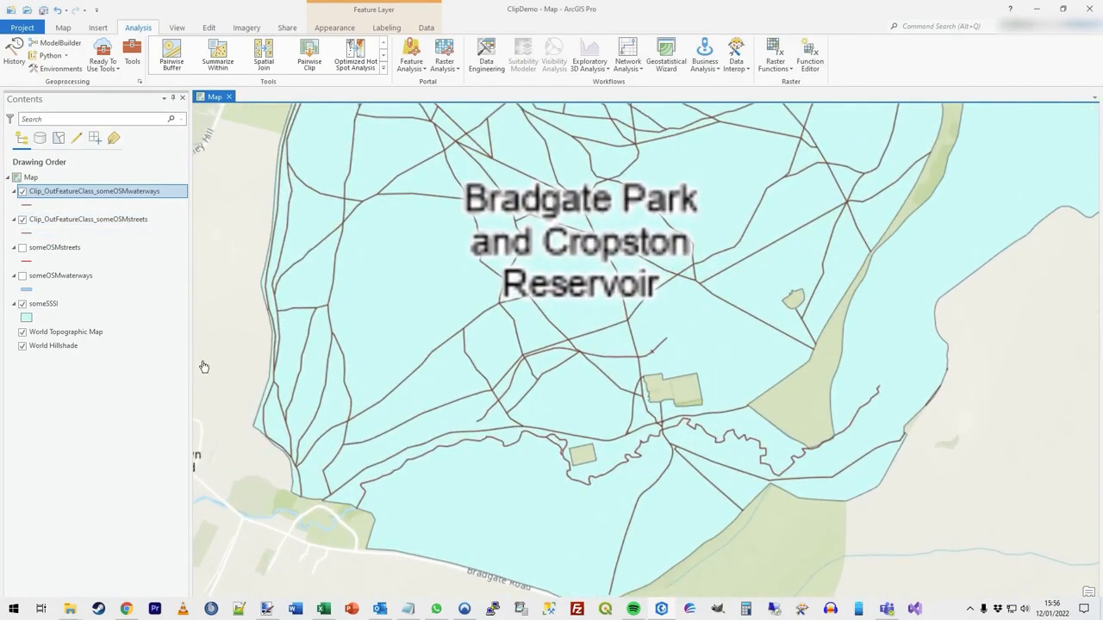
pyautogui.click(22, 193)
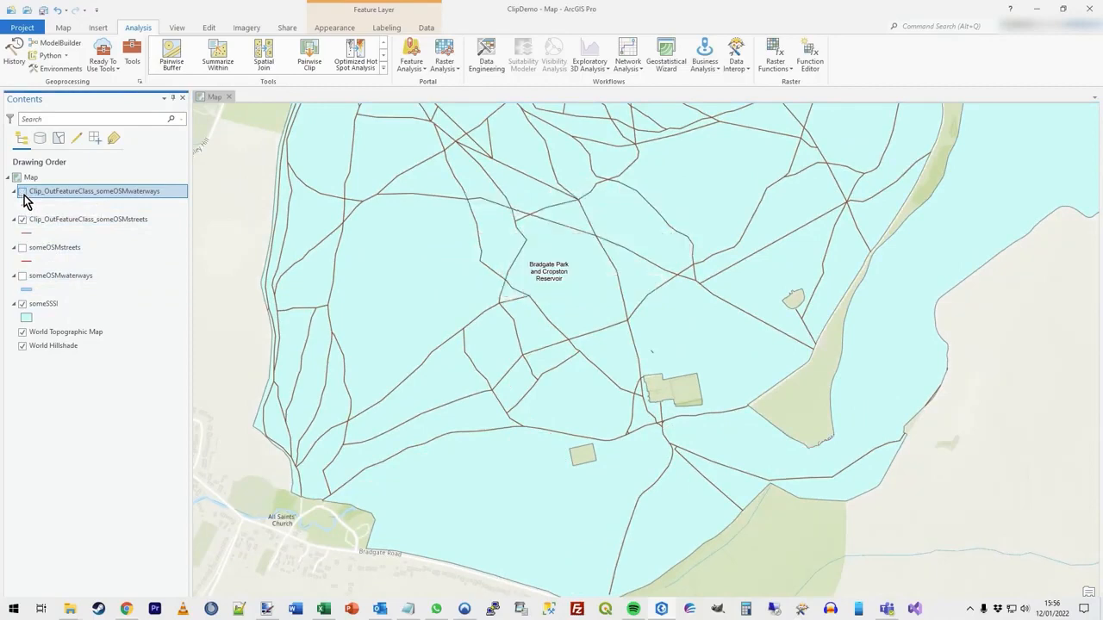
pyautogui.click(22, 219)
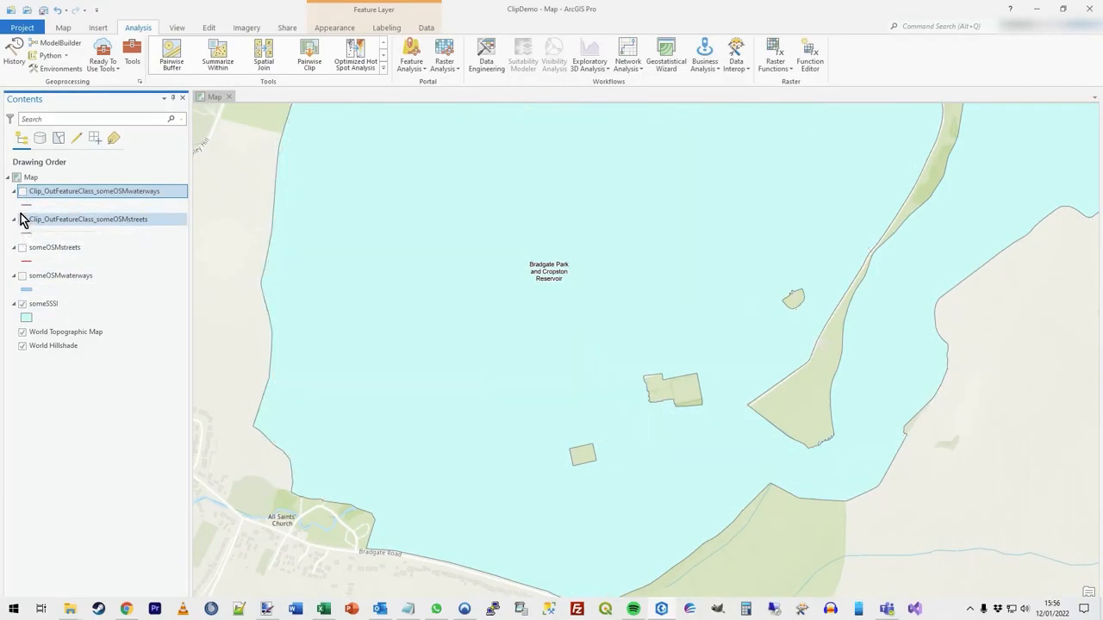
pyautogui.click(22, 192)
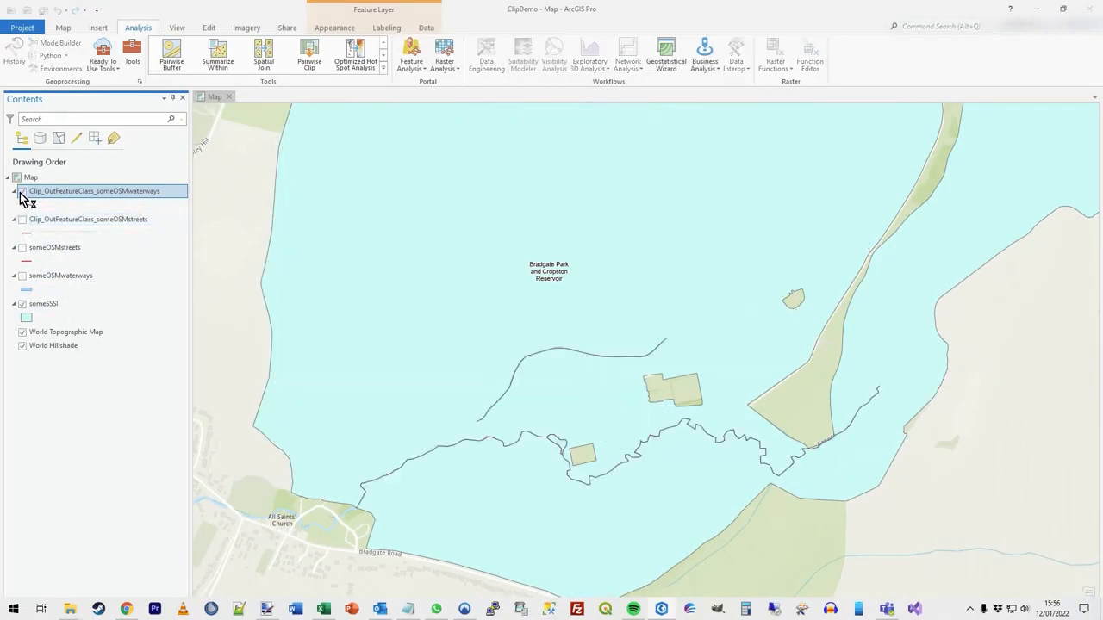
pyautogui.scroll(-4, 613, 420)
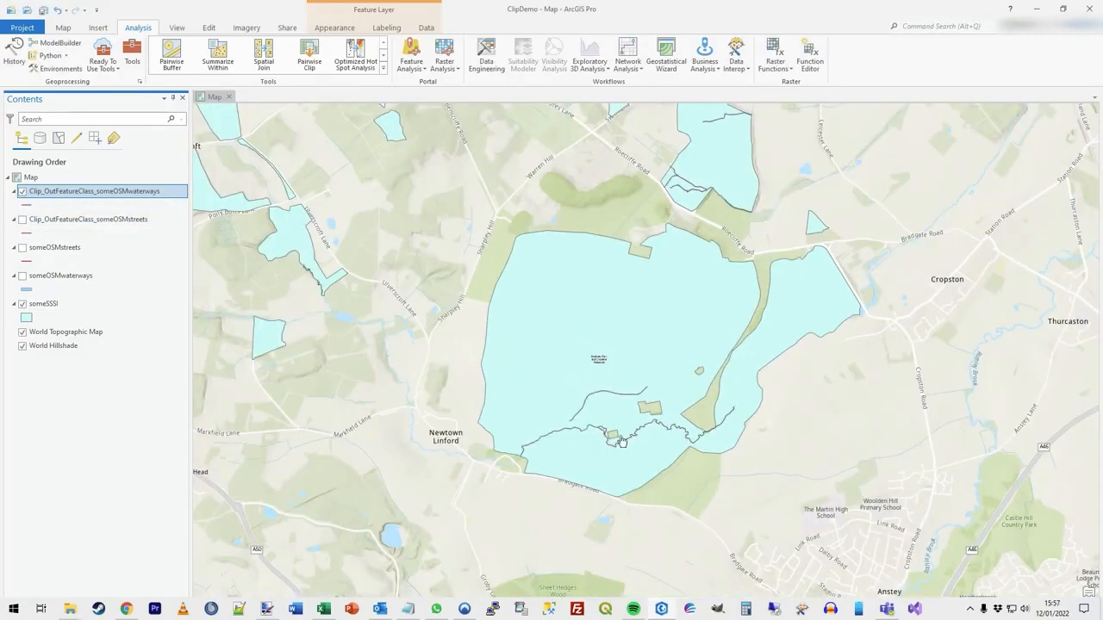
pyautogui.click(22, 275)
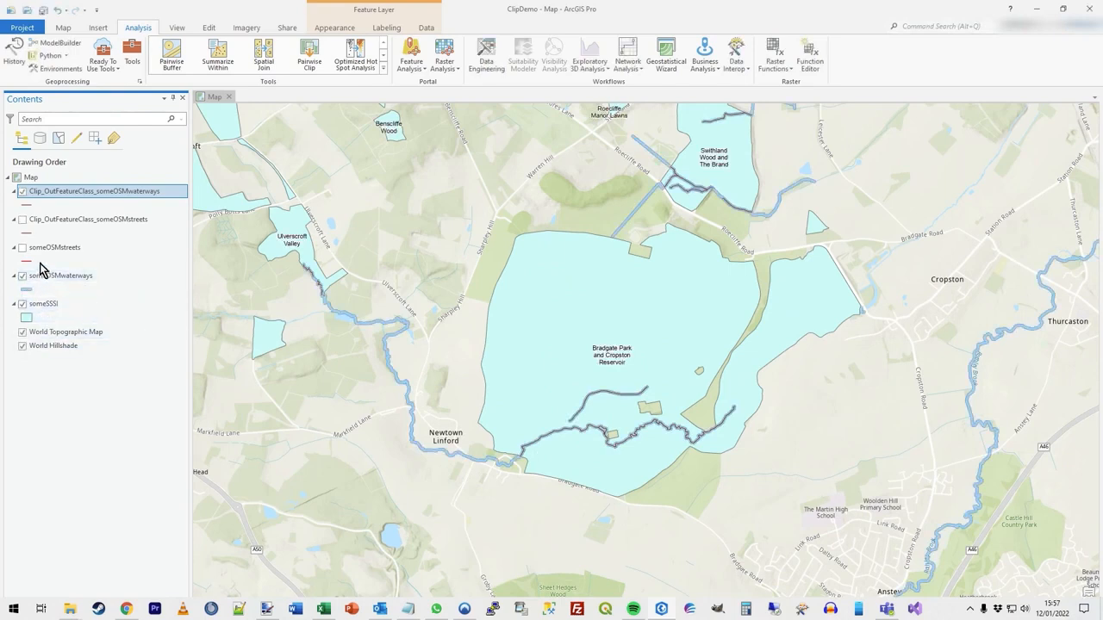
pyautogui.click(21, 275)
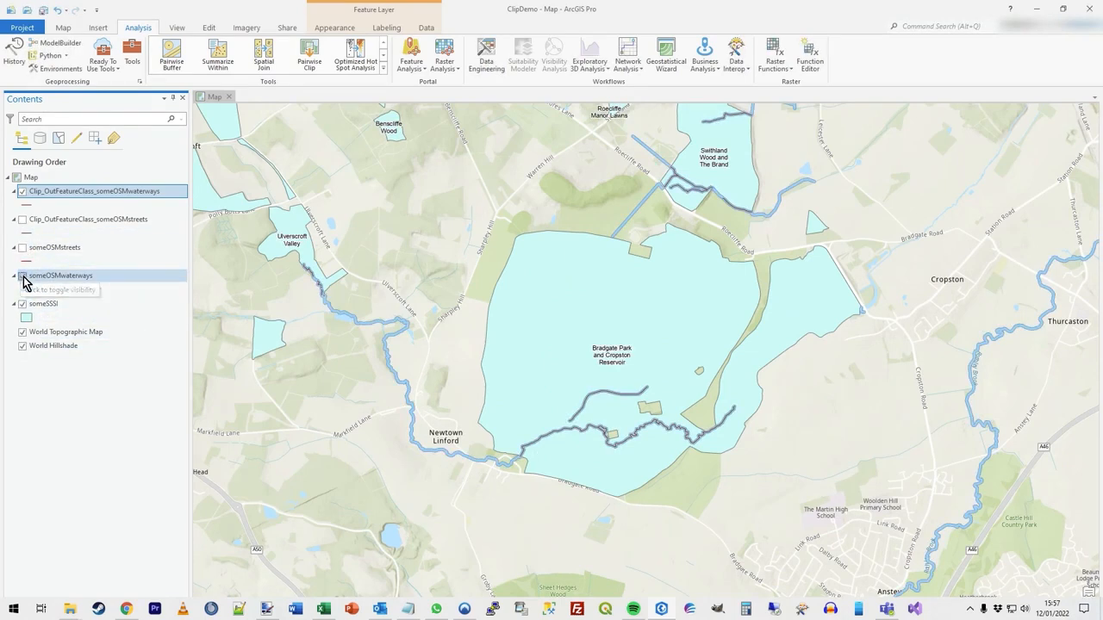
# - Hide the clipped waterways and show the clipped streets layer to inspect its lines inside the SSSI areas
pyautogui.click(22, 192)
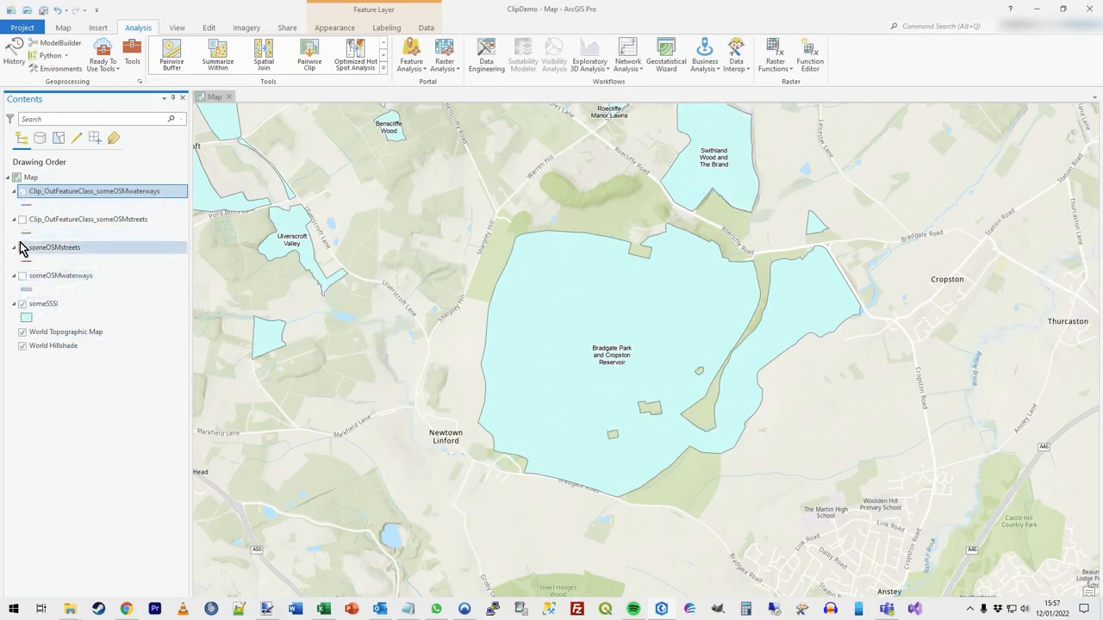
pyautogui.click(23, 220)
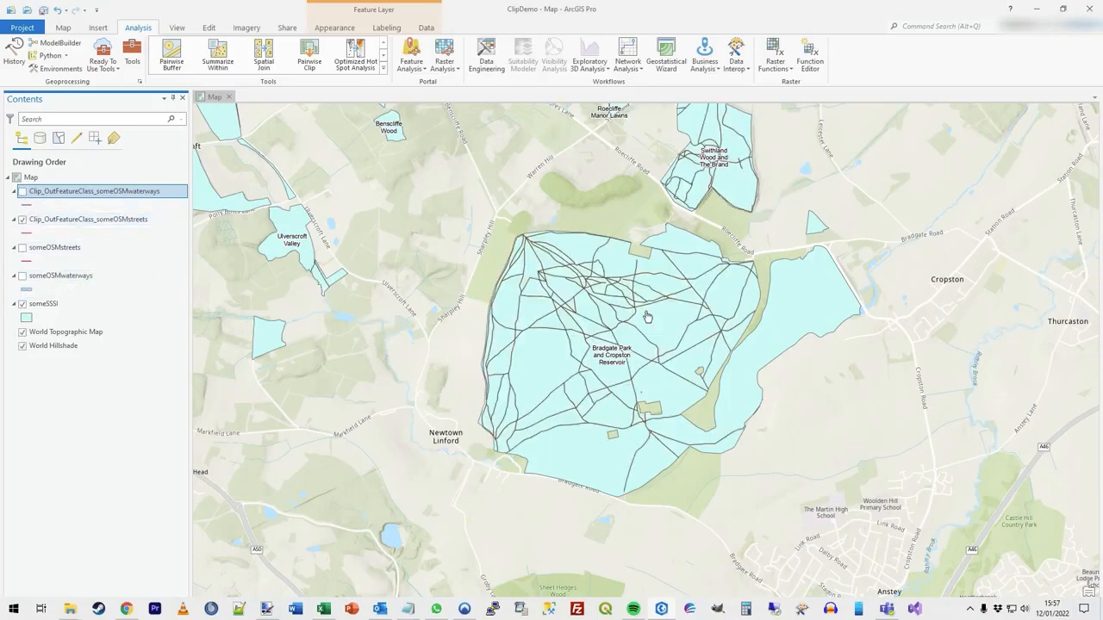
pyautogui.moveTo(743, 342); pyautogui.dragTo(735, 386)
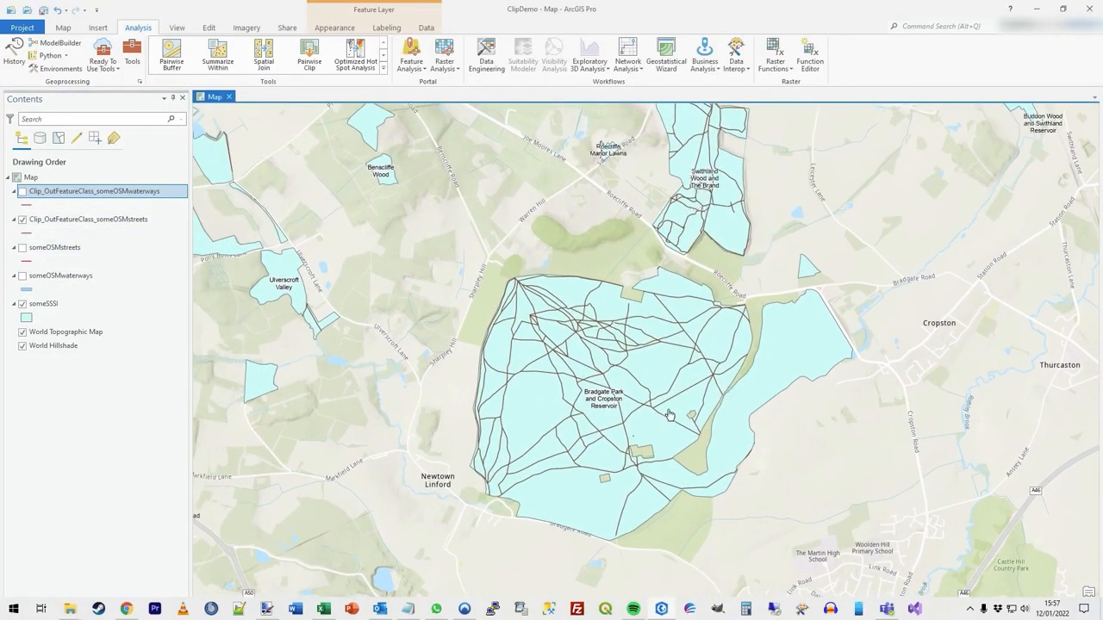
pyautogui.scroll(-2, 702, 392)
pyautogui.moveTo(721, 372); pyautogui.dragTo(621, 411)
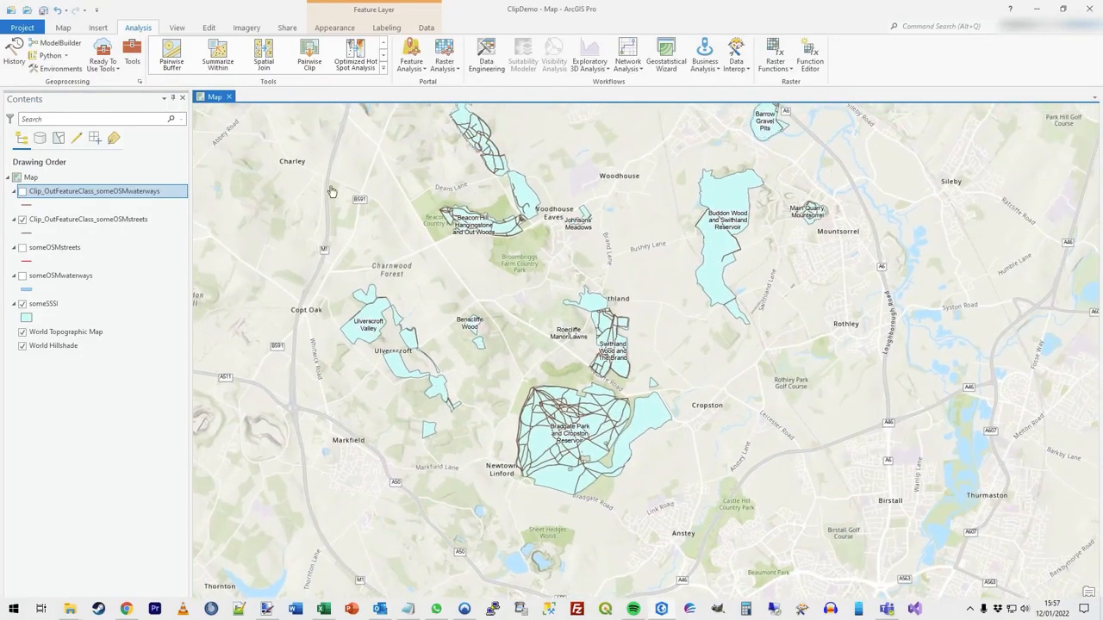
# - Open the saved Multiple Batch Clip tool for editing in ModelBuilder, examine its workflow, and return to the map
pyautogui.click(132, 59)
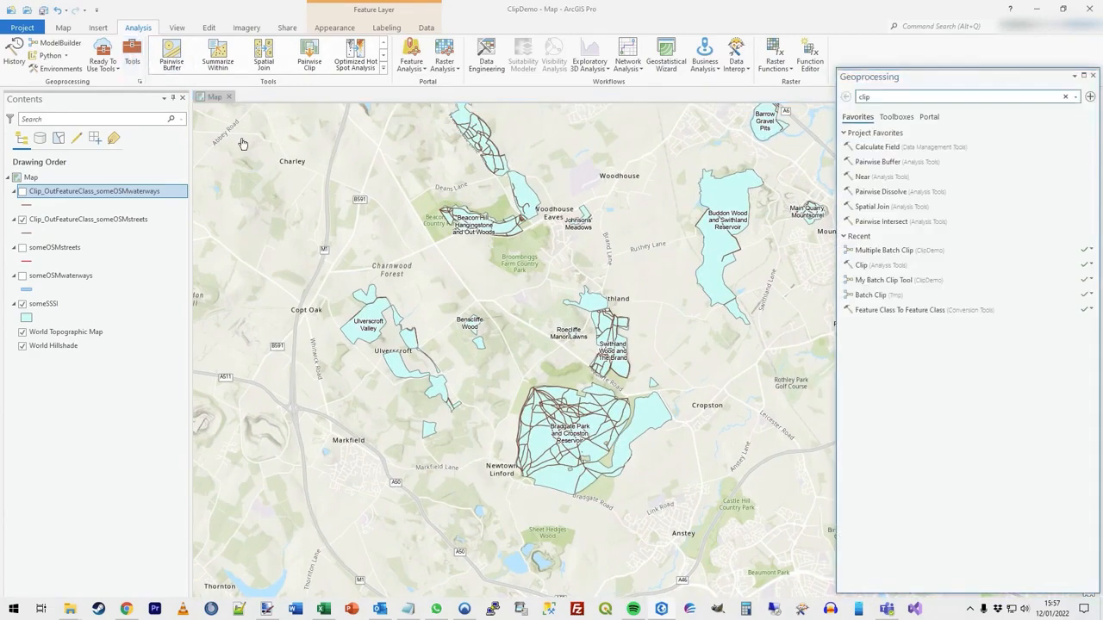
pyautogui.rightClick(895, 253)
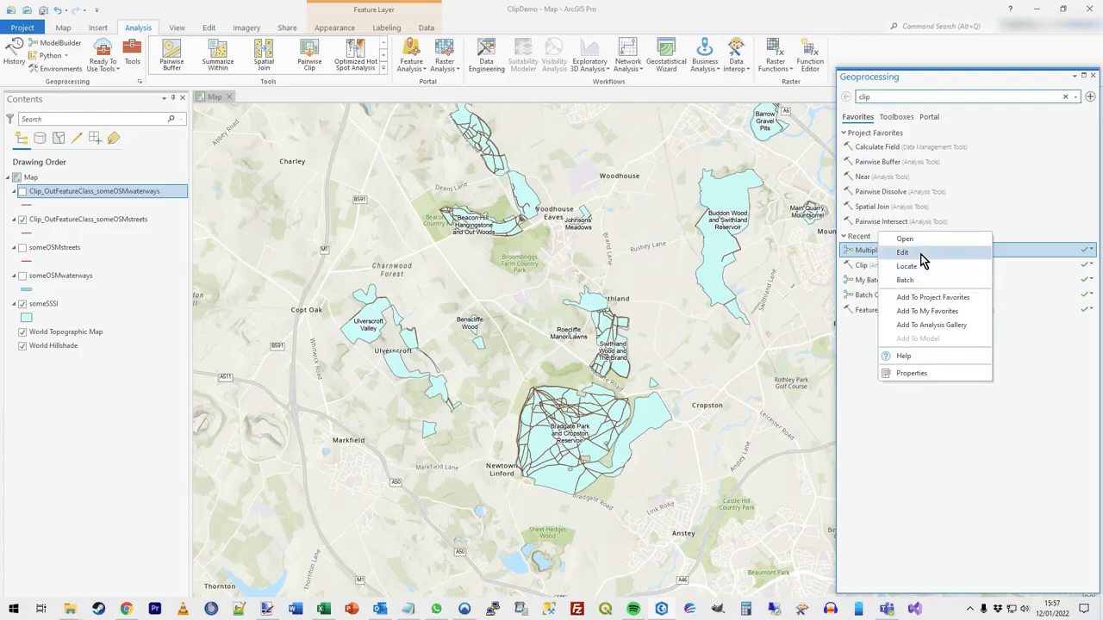
pyautogui.click(920, 253)
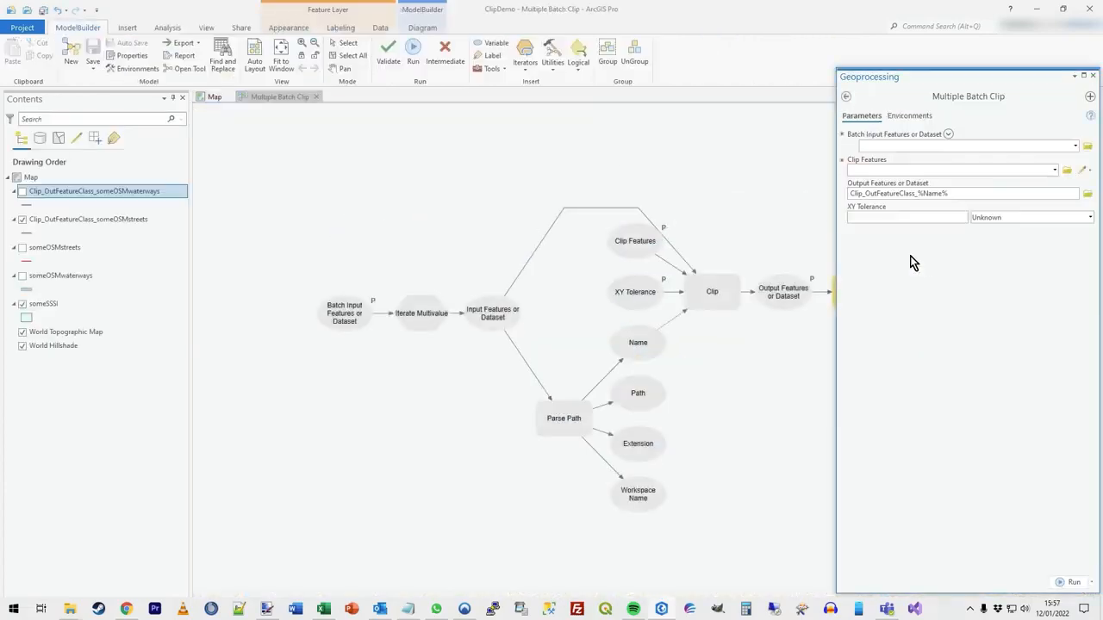
pyautogui.click(1093, 76)
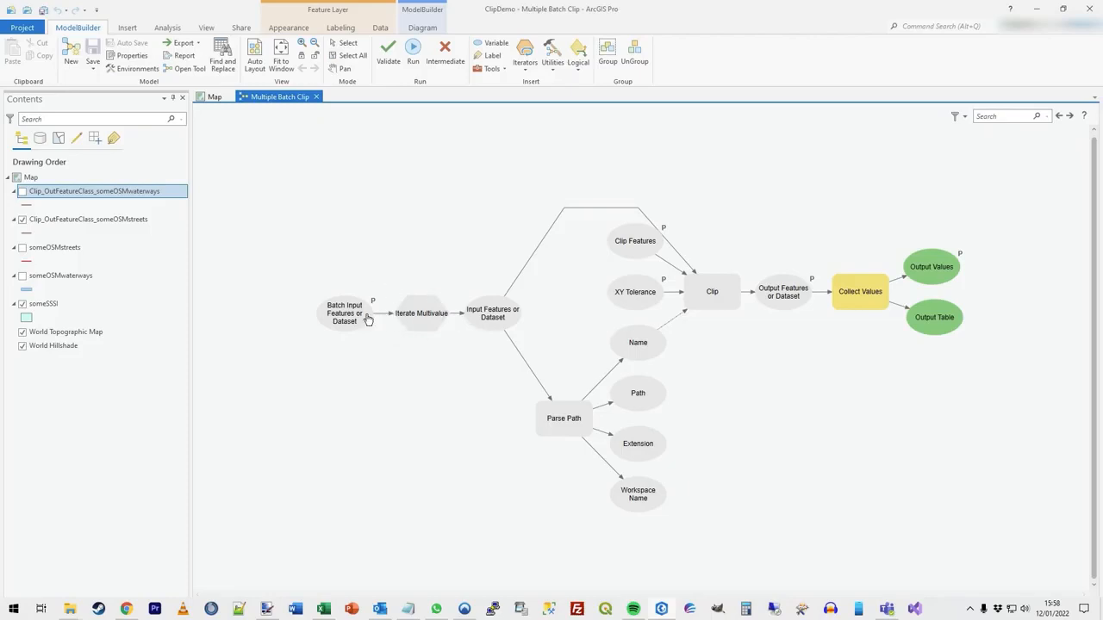
pyautogui.click(210, 96)
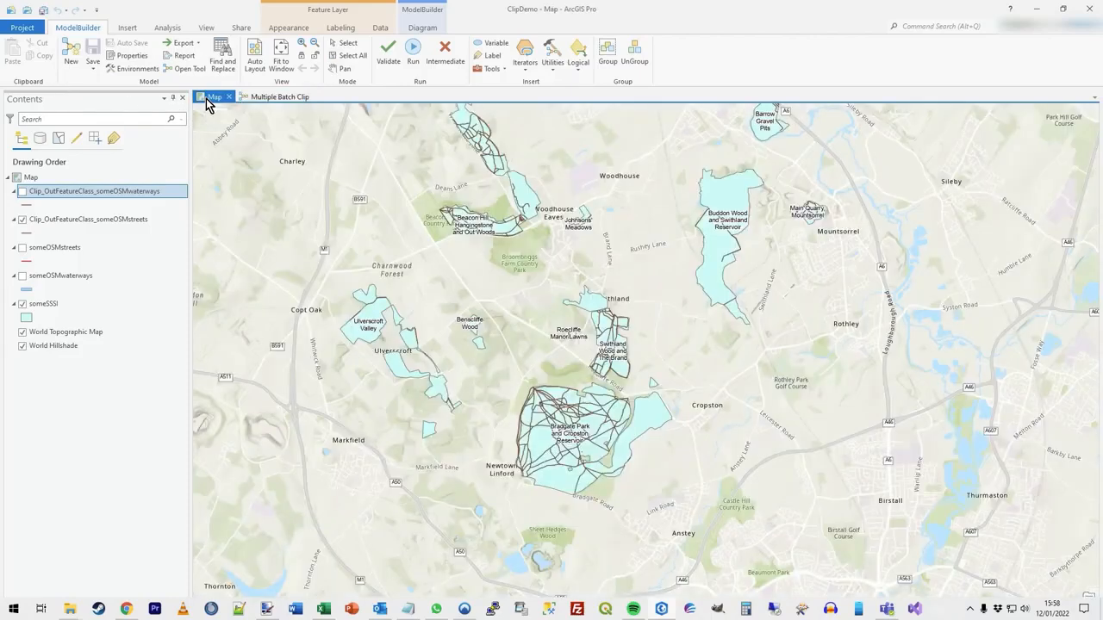
pyautogui.moveTo(694, 349); pyautogui.dragTo(709, 374)
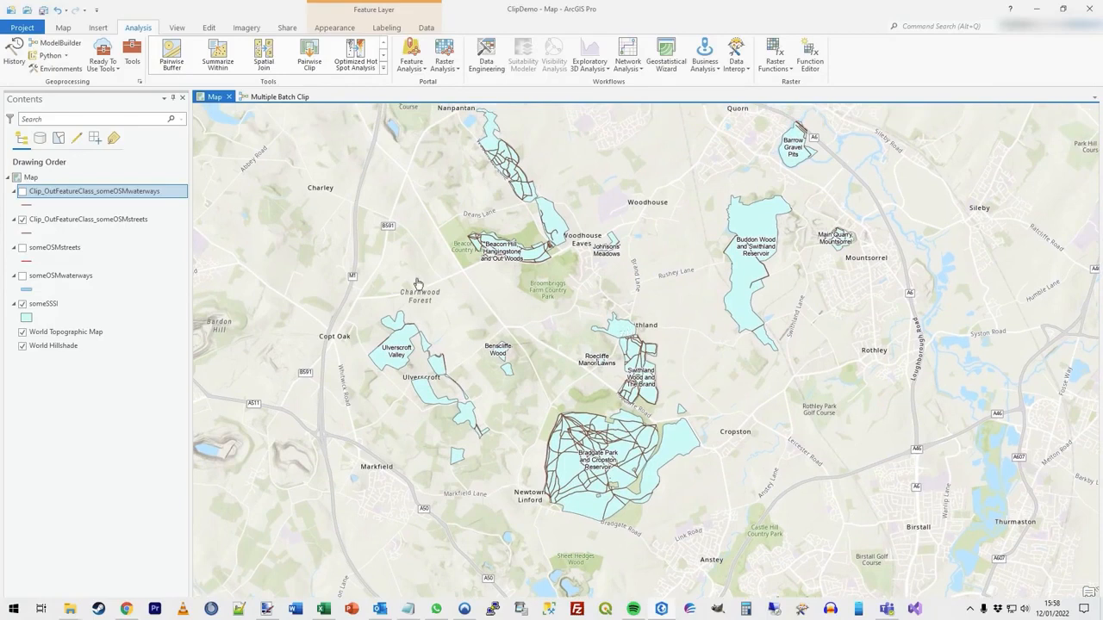
# - Search the geoprocessing tools for clip, view the Clip tool's batch setup, and return to the toolbox list
pyautogui.click(131, 59)
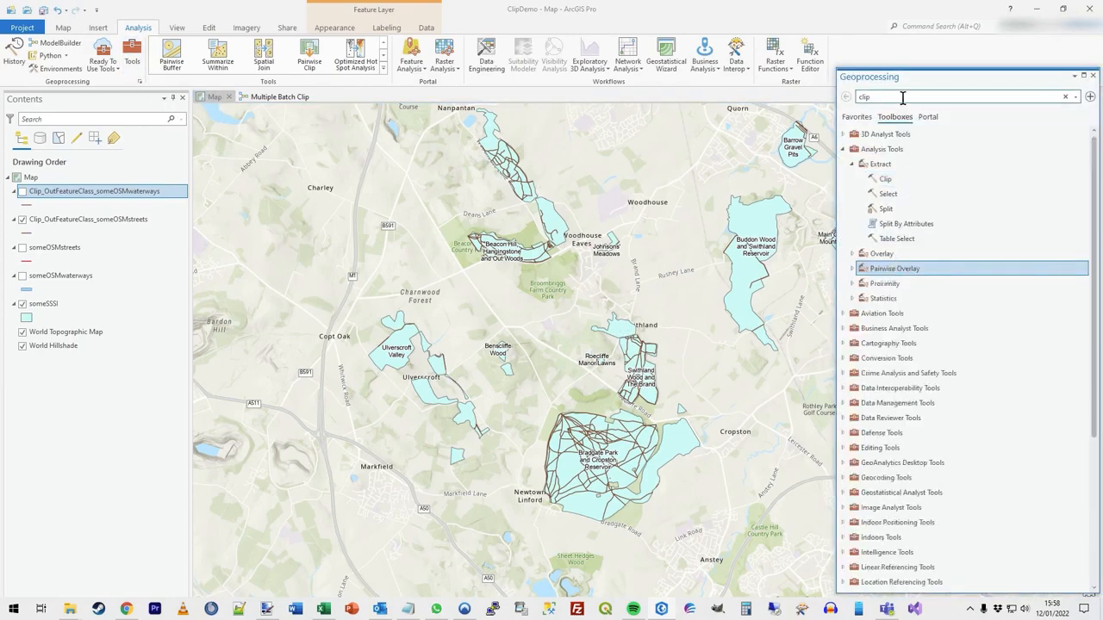
pyautogui.press('Return')
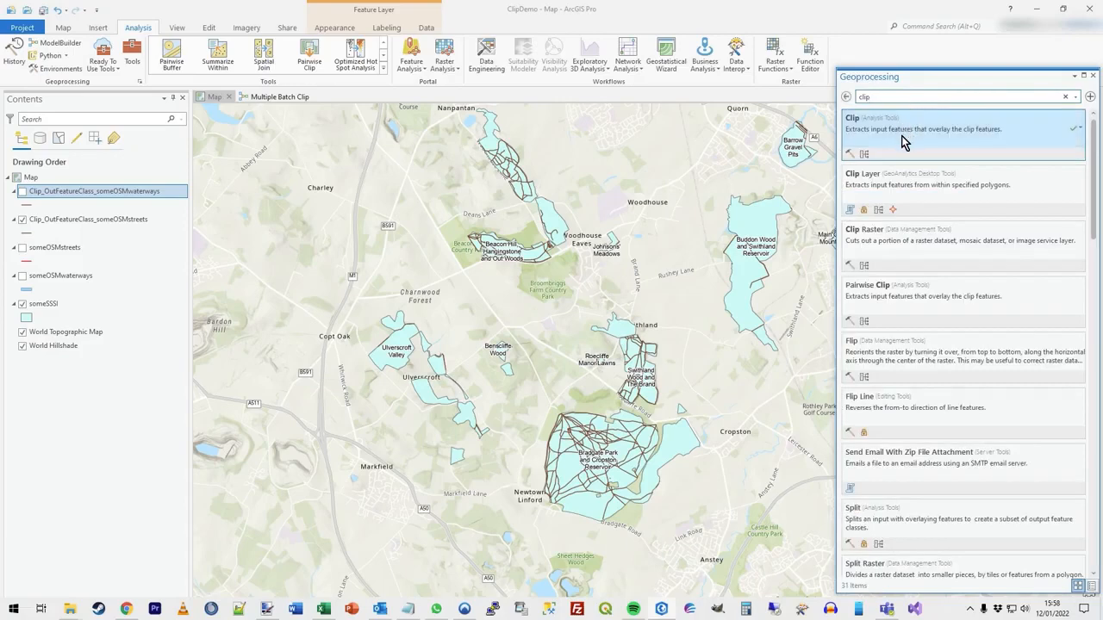
pyautogui.rightClick(903, 141)
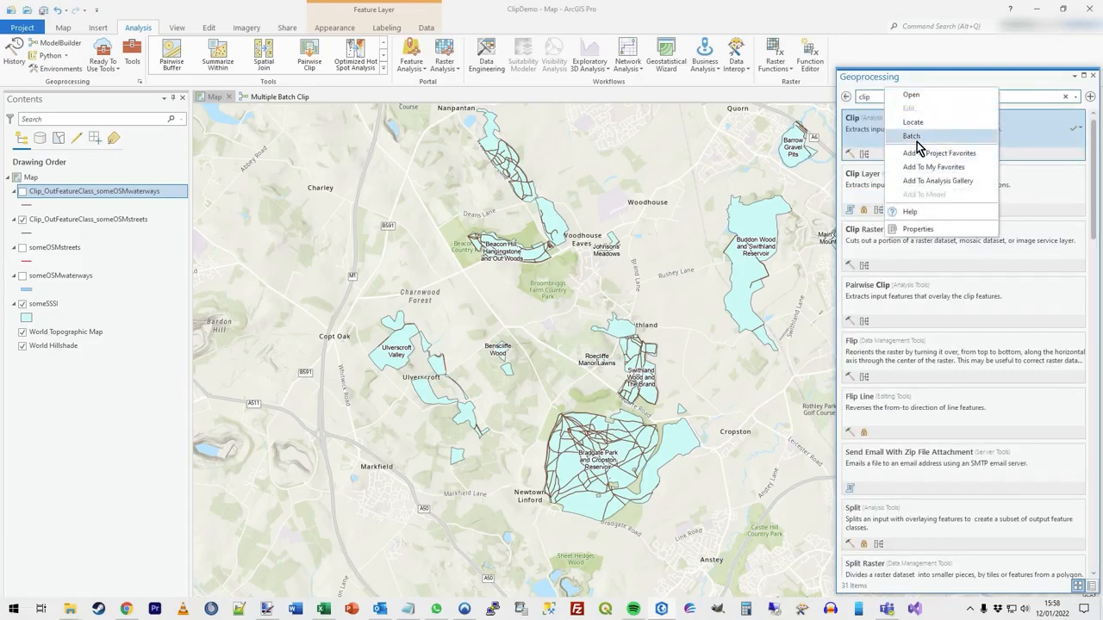
pyautogui.click(913, 138)
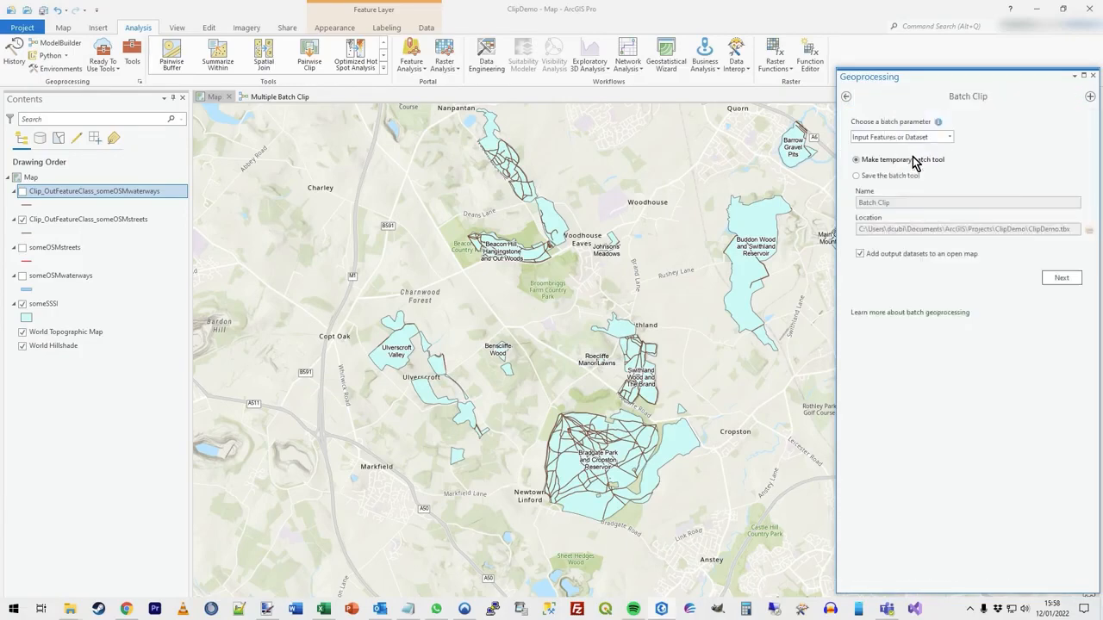
pyautogui.click(847, 96)
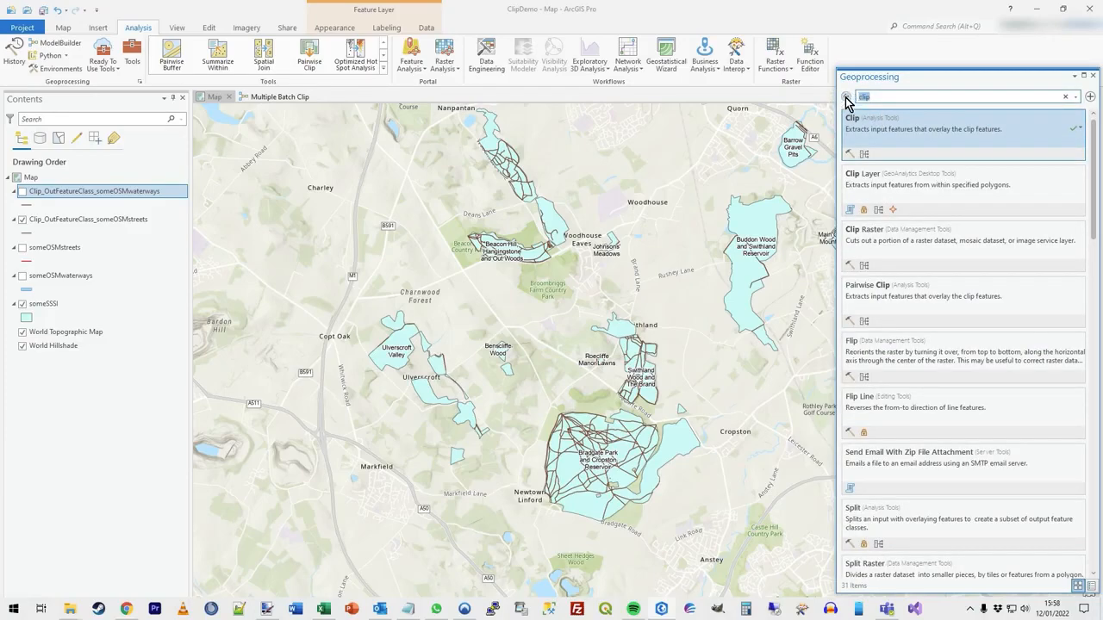
pyautogui.click(846, 99)
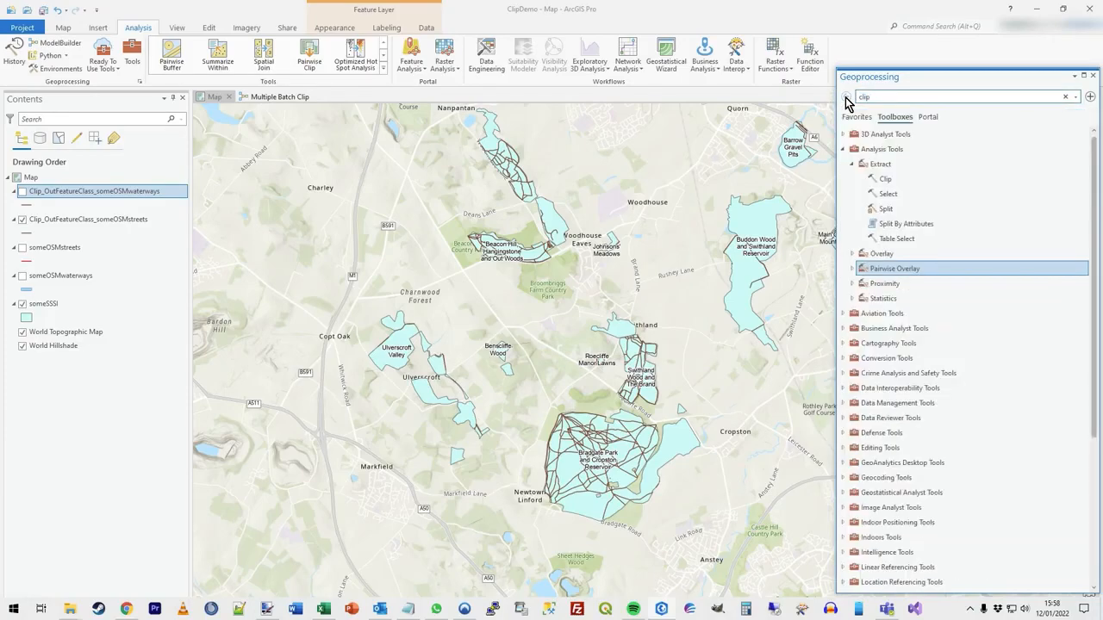
# - Open the batch setup for the Select tool in the Extract toolset of Analysis Tools
pyautogui.click(890, 193)
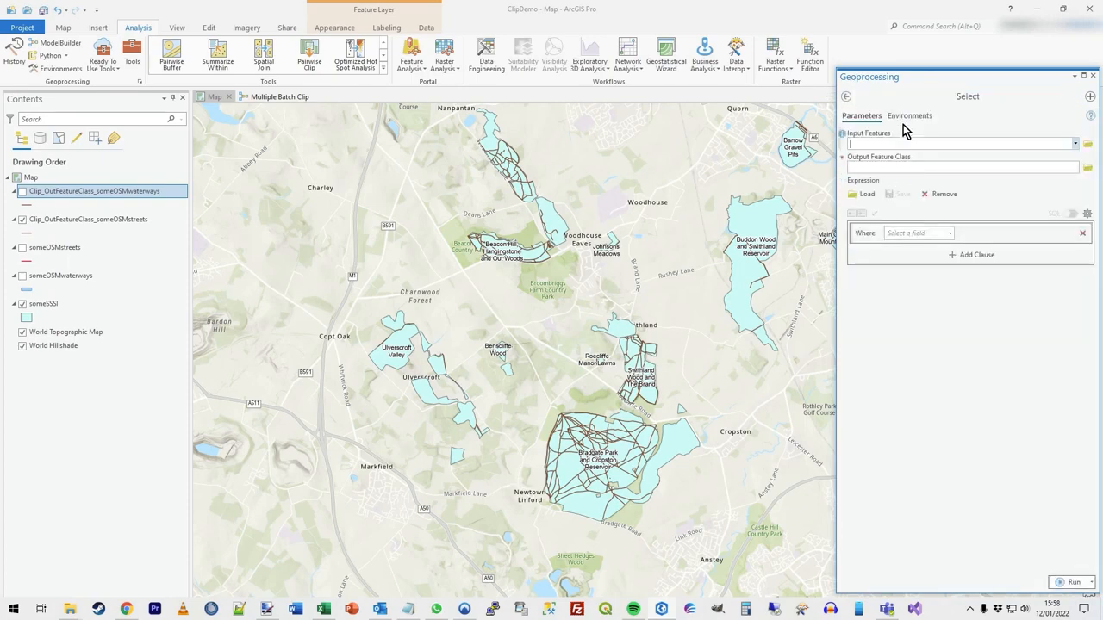
pyautogui.click(845, 97)
pyautogui.rightClick(891, 198)
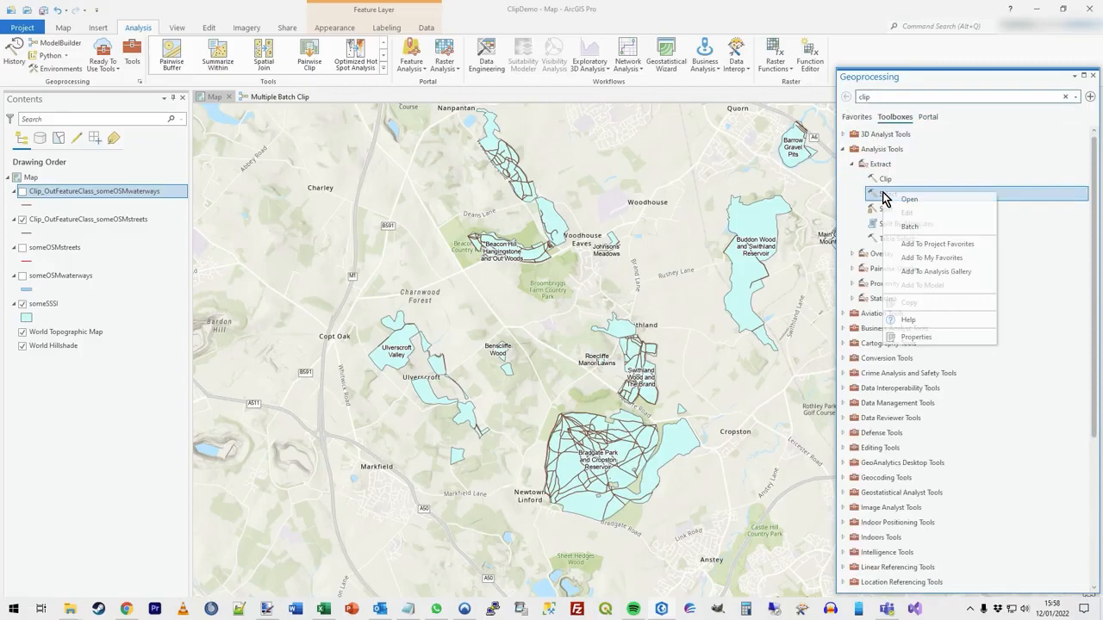
pyautogui.click(910, 226)
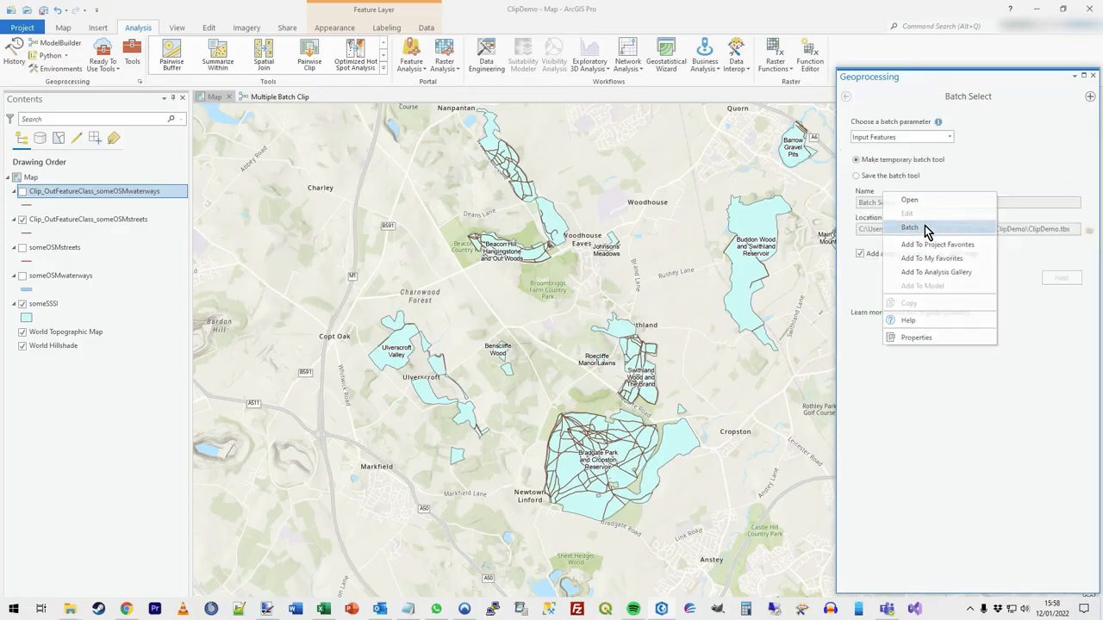